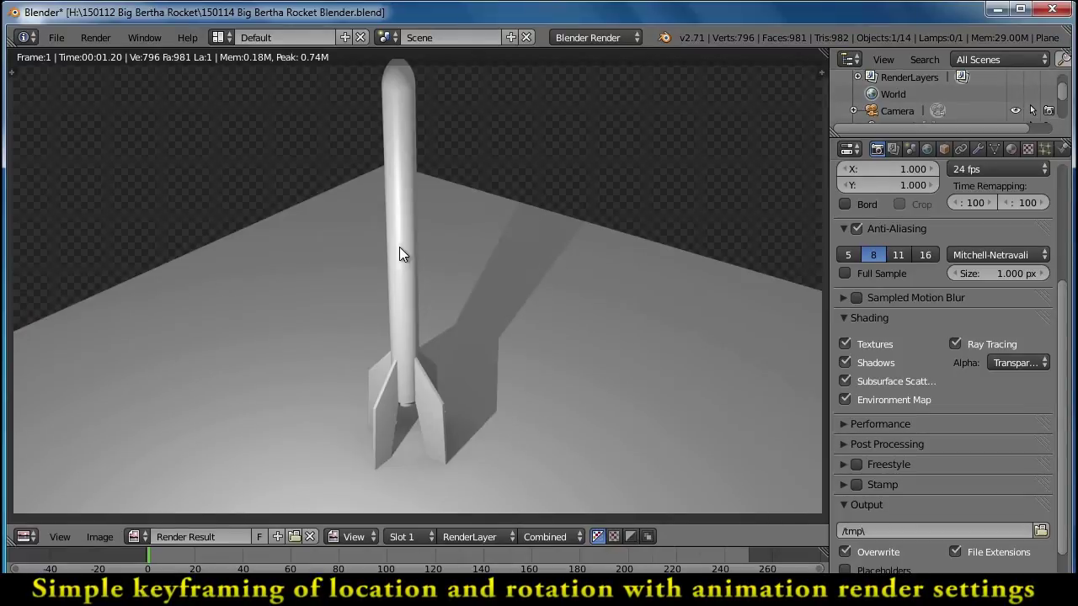
Close the Render Result still and return to the 3D view of the rocket on the plane.
key("Escape")
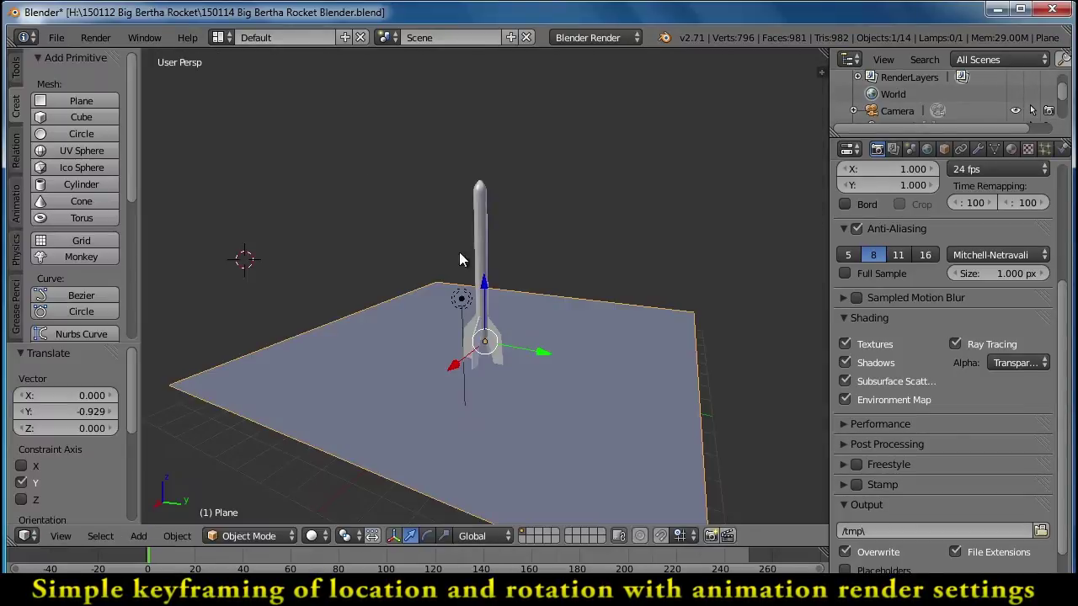
Select the Lamp and show the Animation keyframe tools in the tool shelf.
middle_click_drag(416, 294, 545, 309)
left_click(502, 291)
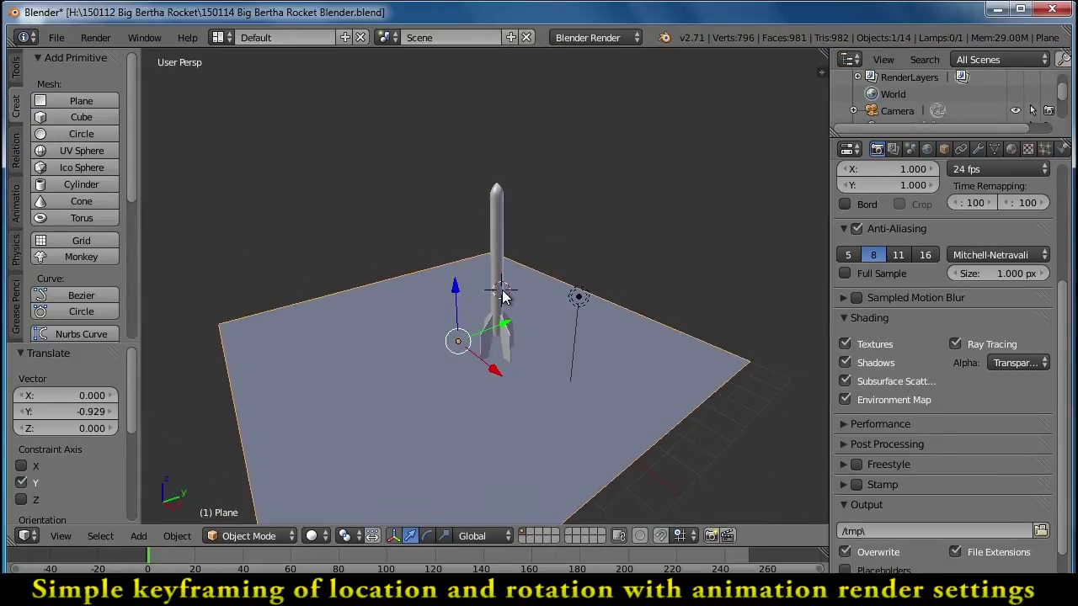
right_click(506, 292)
right_click(496, 281)
left_click(577, 300)
right_click(579, 300)
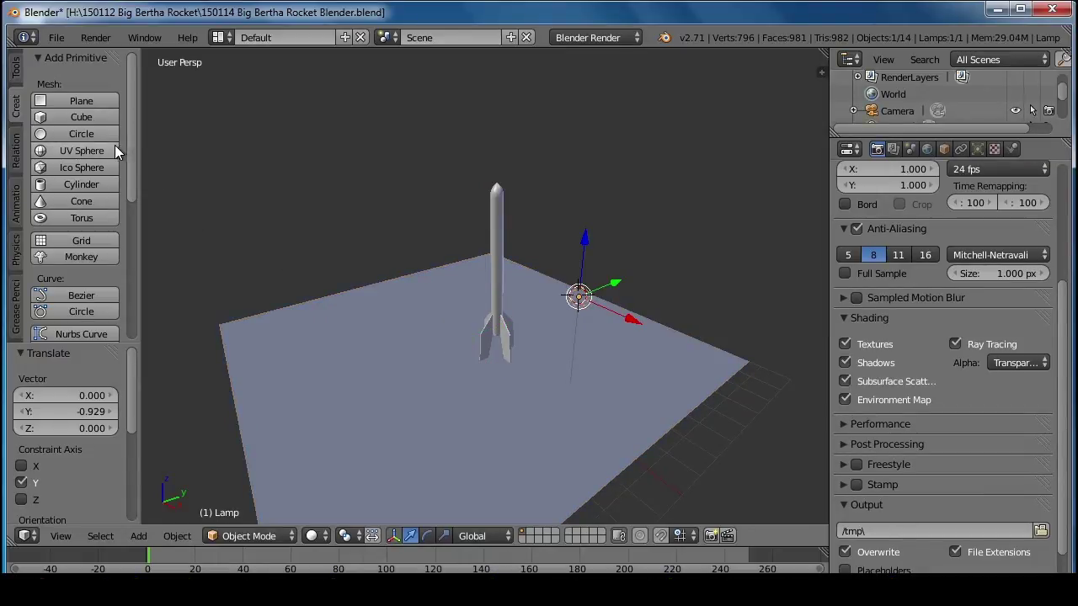
left_click(17, 207)
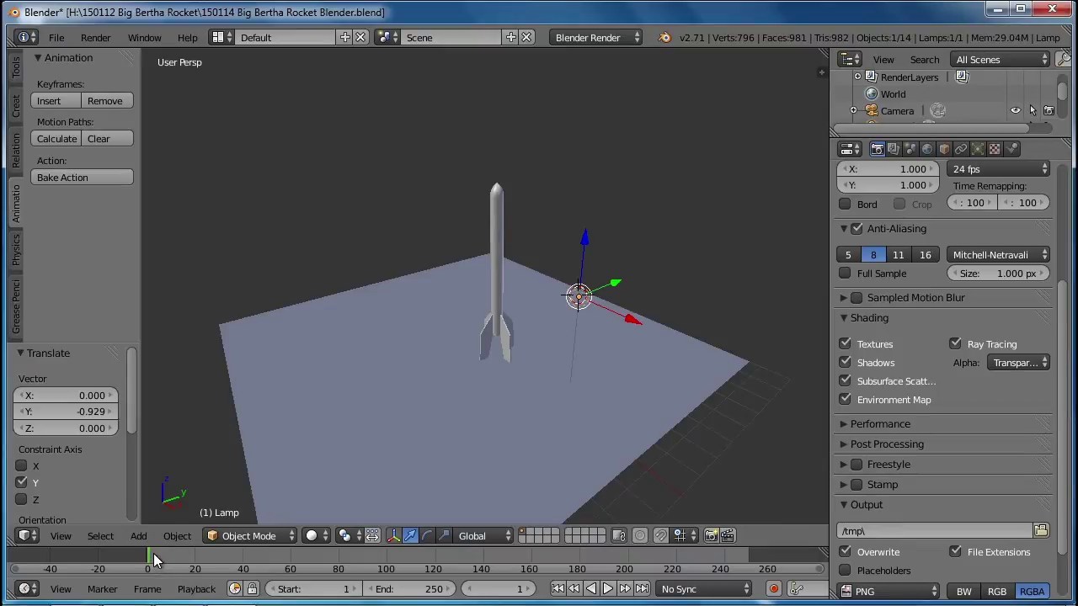
Key the lamp's location at frame 1 and at frame 60 after sliding it about 10 units along negative X.
left_click(47, 100)
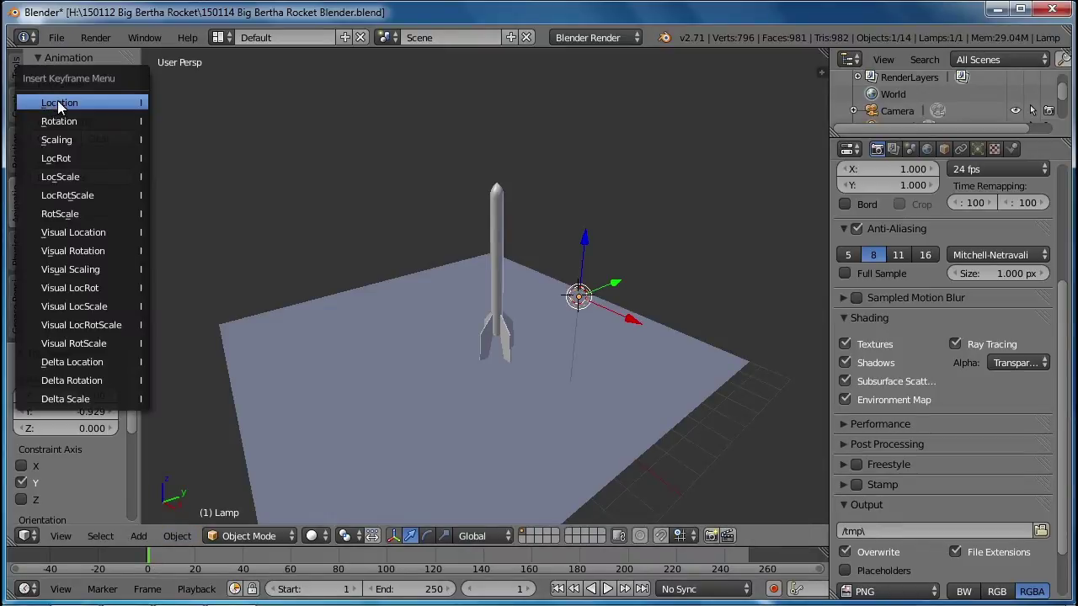
left_click(63, 103)
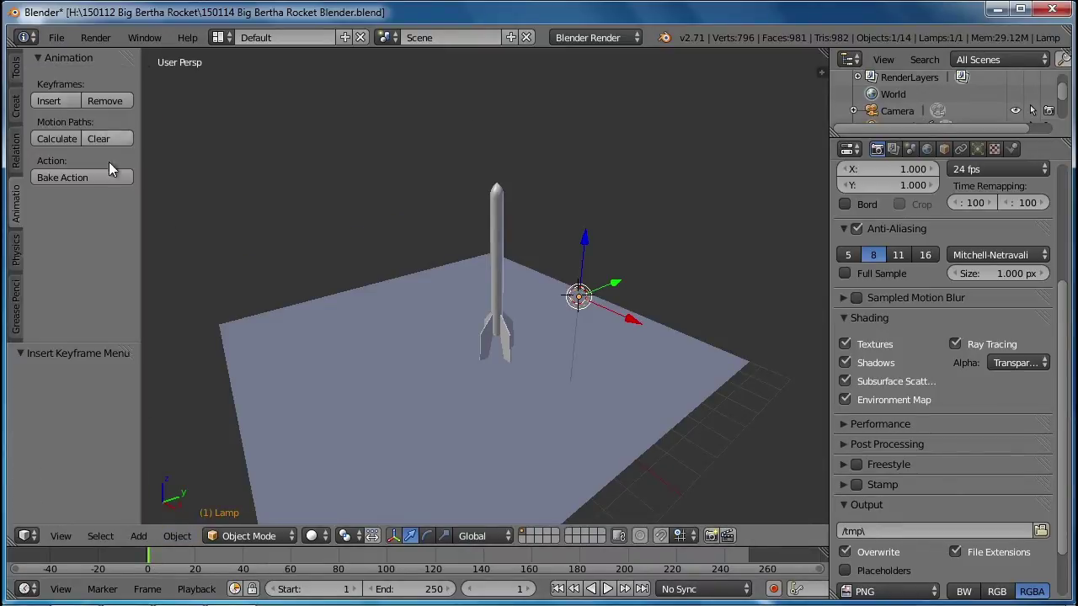
left_click_drag(172, 564, 291, 566)
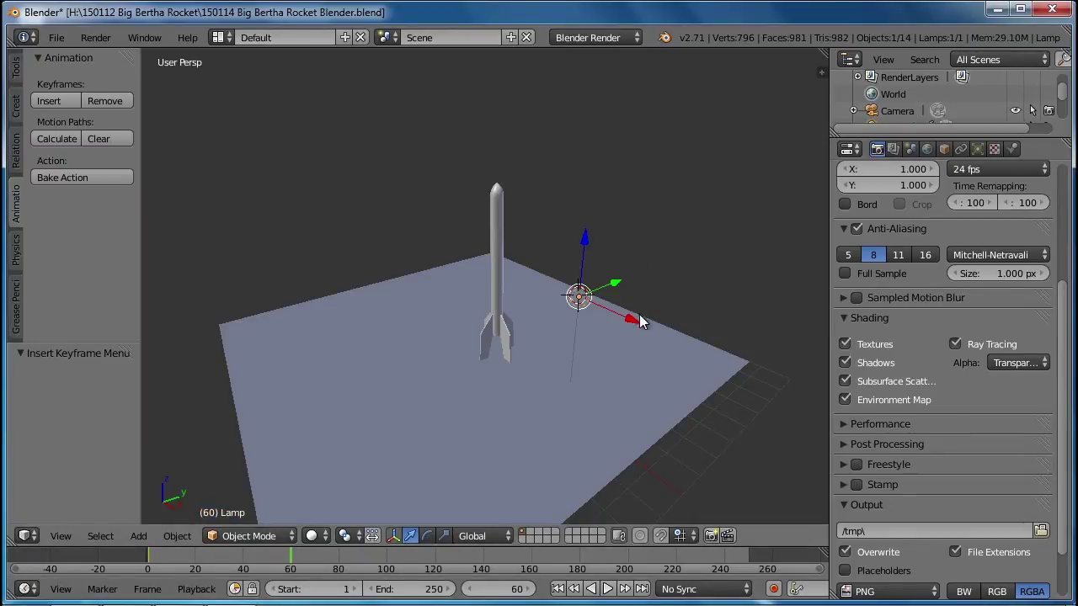
left_click_drag(634, 322, 471, 286)
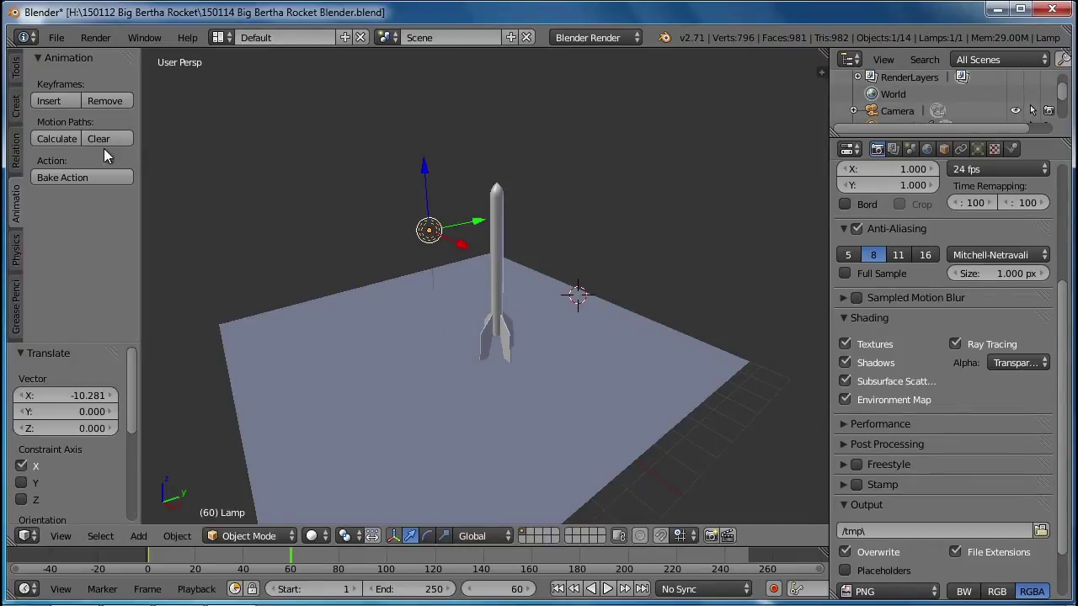
left_click(50, 100)
left_click(65, 99)
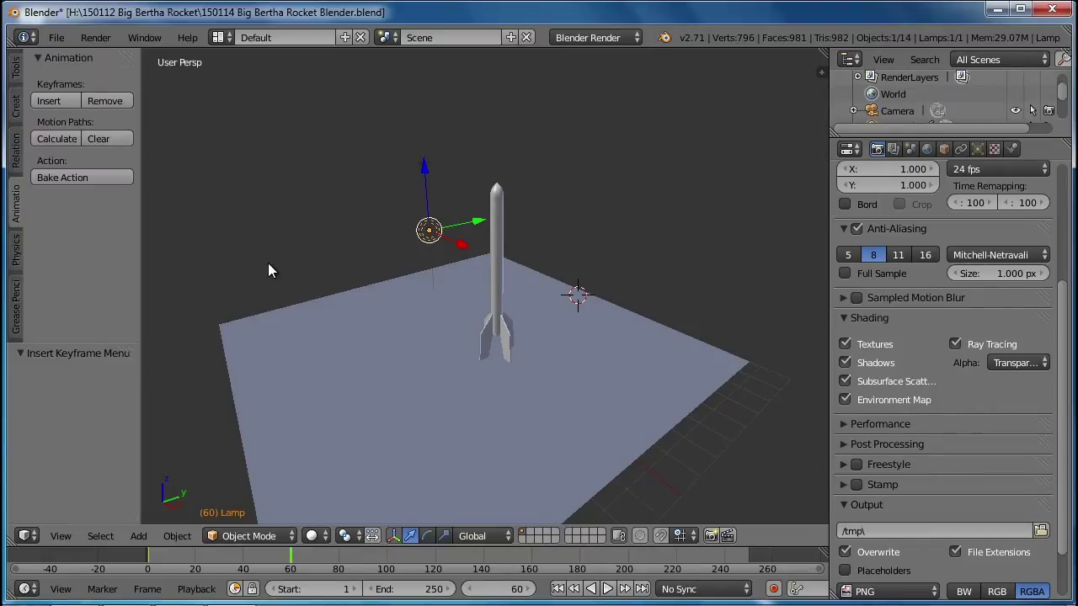
left_click_drag(277, 549, 153, 565)
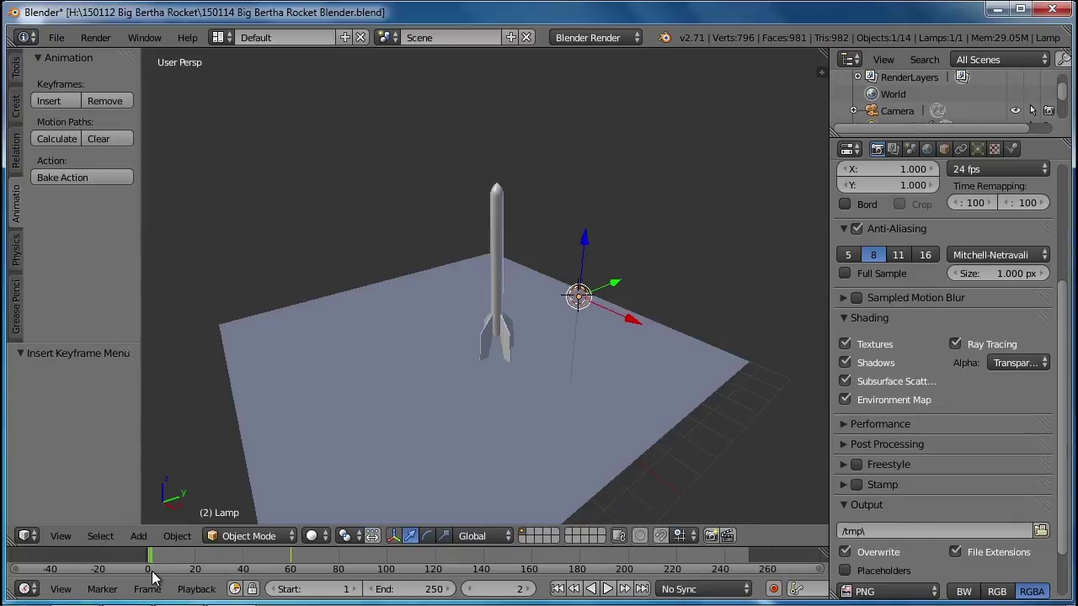
Look through the scene camera and scrub the timeline to preview the lamp.
left_click(52, 539)
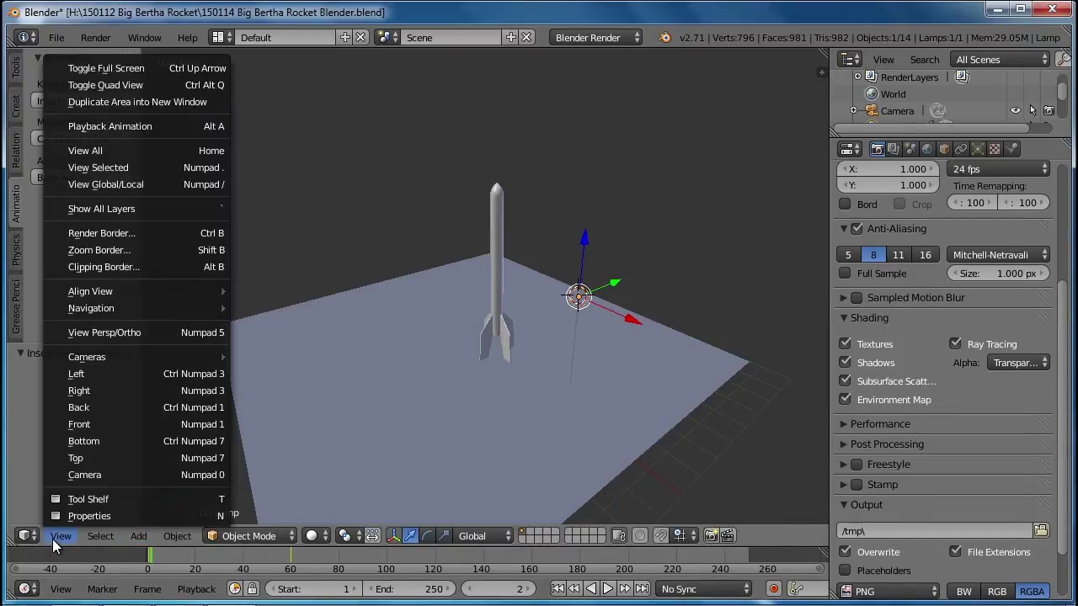
left_click(104, 475)
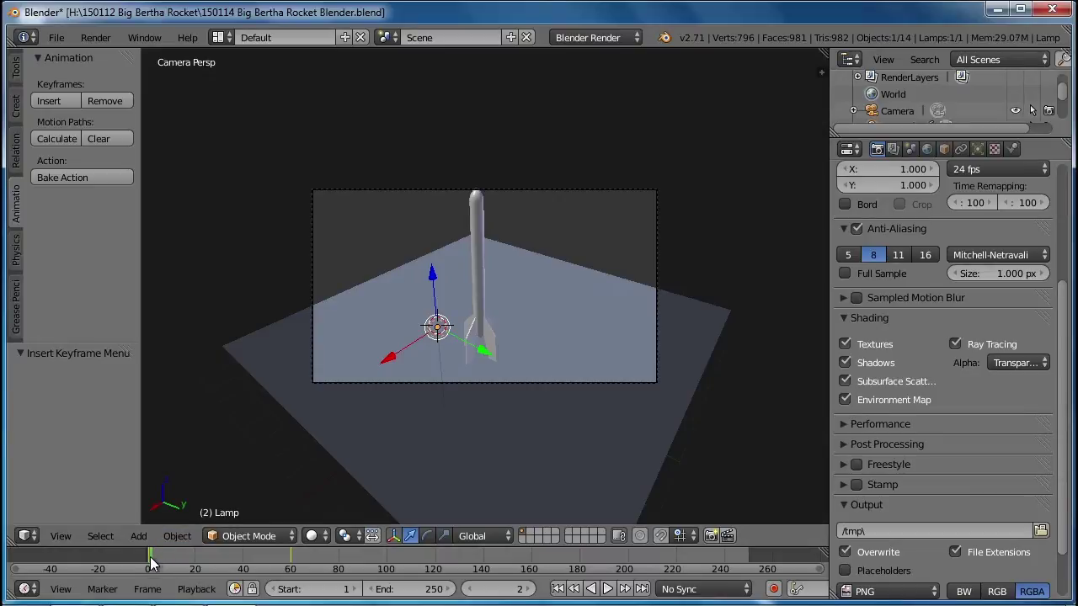
mouse_move(150, 563)
left_mouse_down()
mouse_move(238, 563)
mouse_move(153, 562)
left_mouse_up()
Play the lamp animation, stop it, and render a still at frame 36.
key("space")
left_click(607, 589)
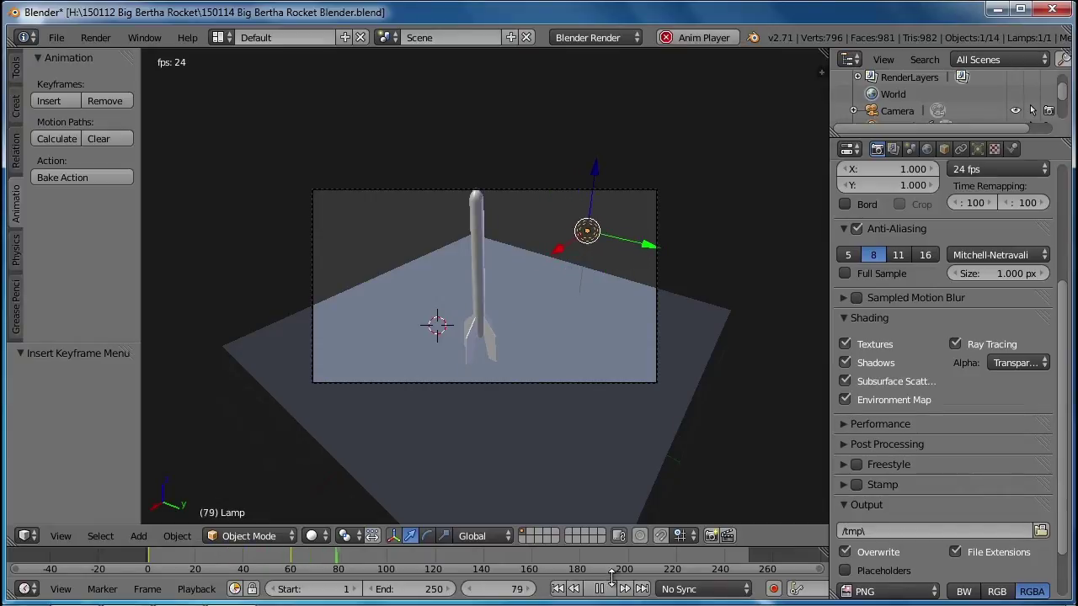
left_click_drag(371, 570, 213, 568)
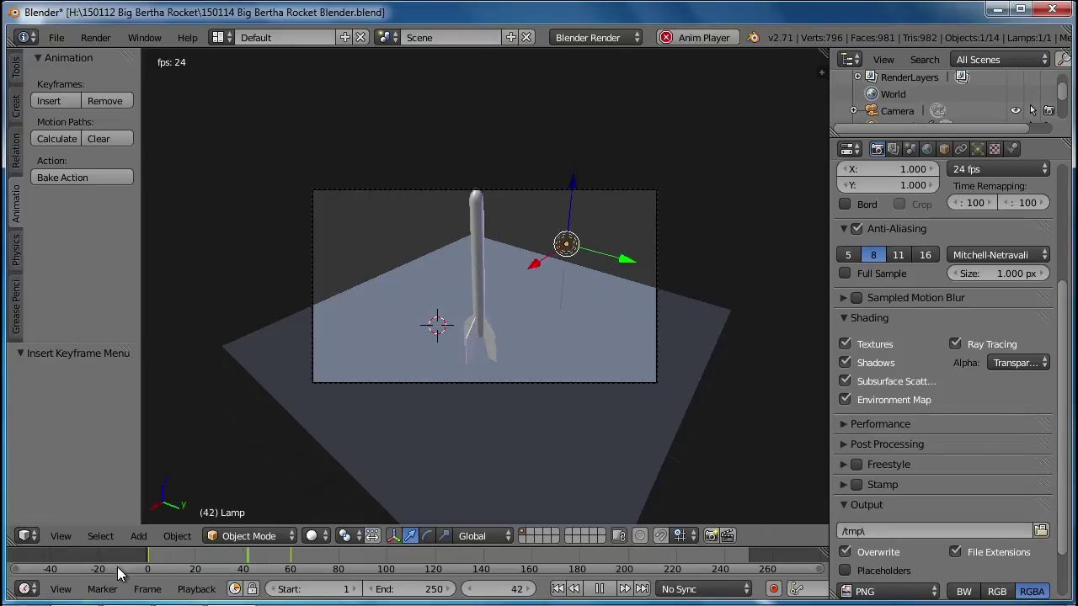
left_click(600, 589)
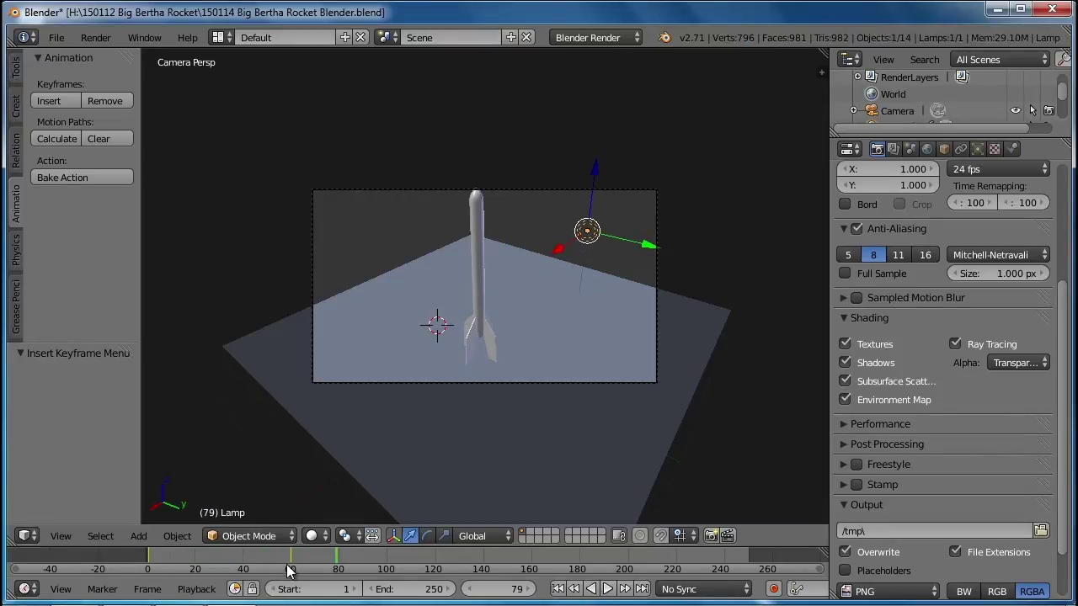
left_click_drag(246, 569, 235, 566)
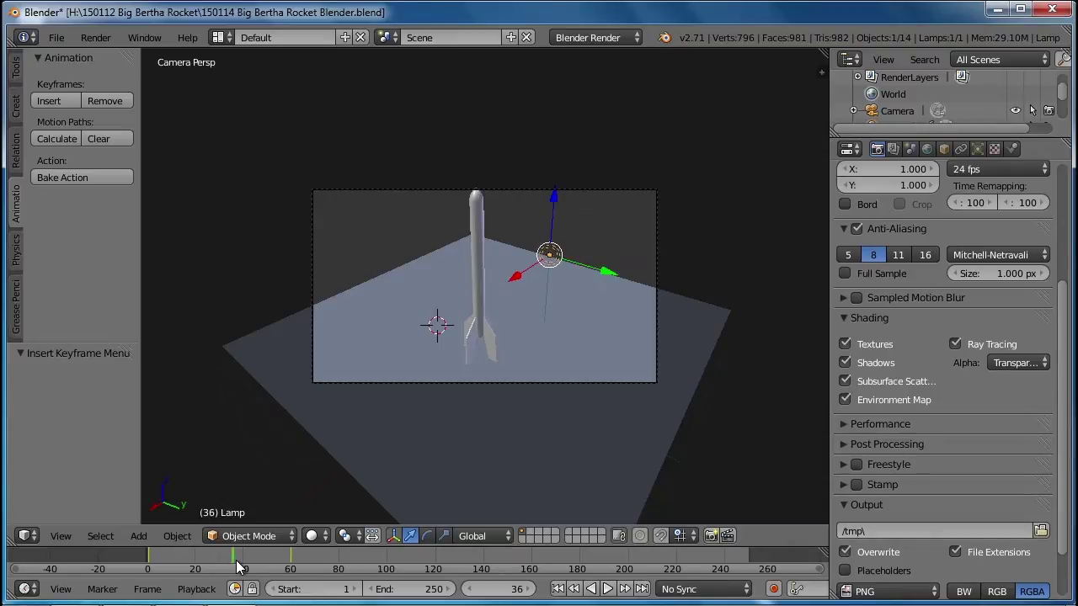
key("F12")
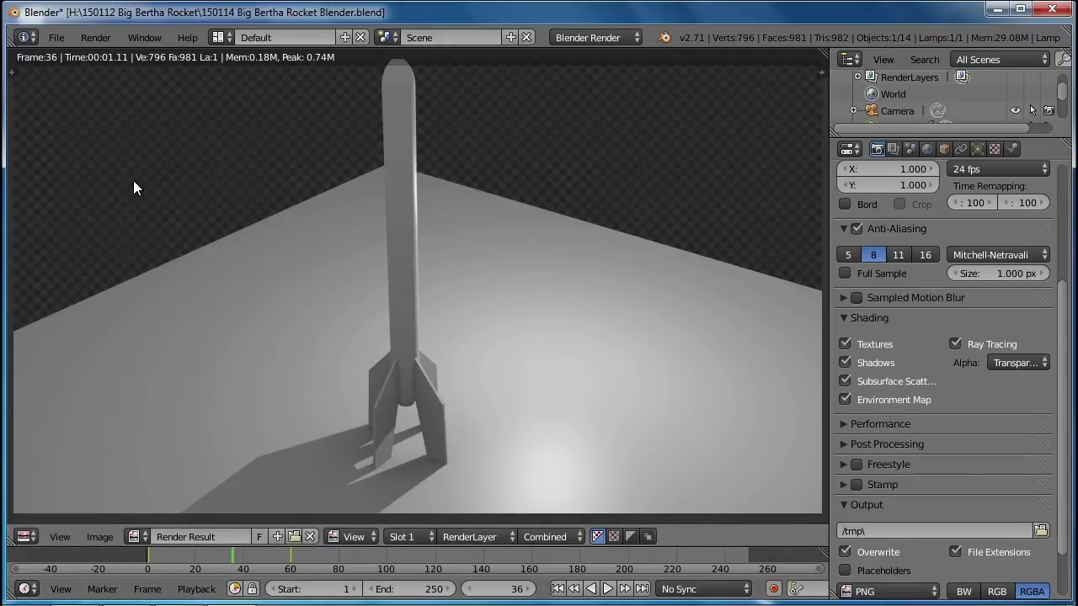
Close the frame 36 render, then render and close a test still of frame 10.
key("Escape")
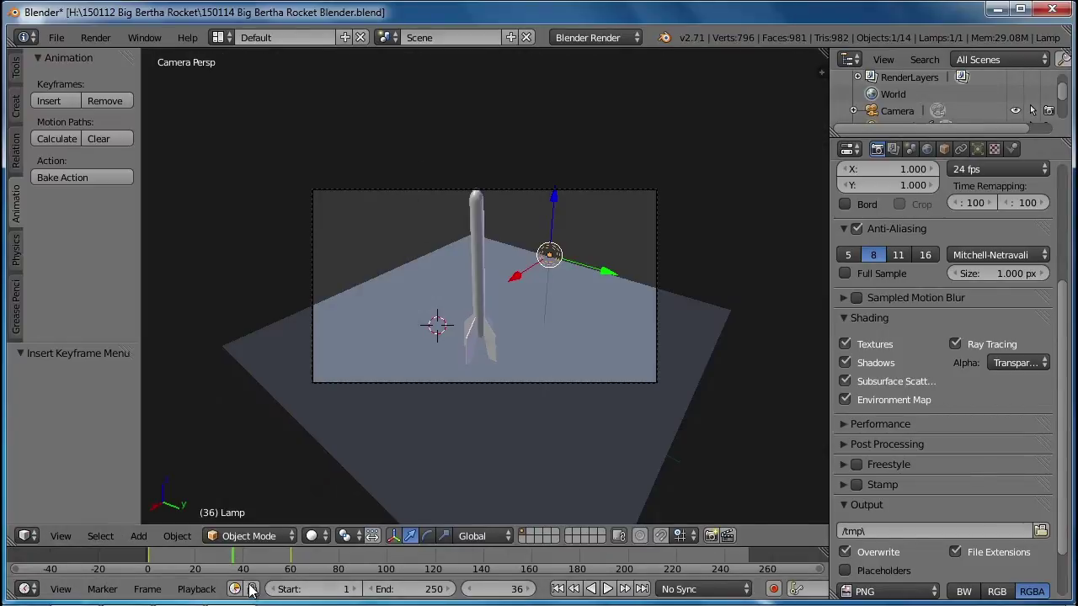
left_click_drag(236, 563, 171, 566)
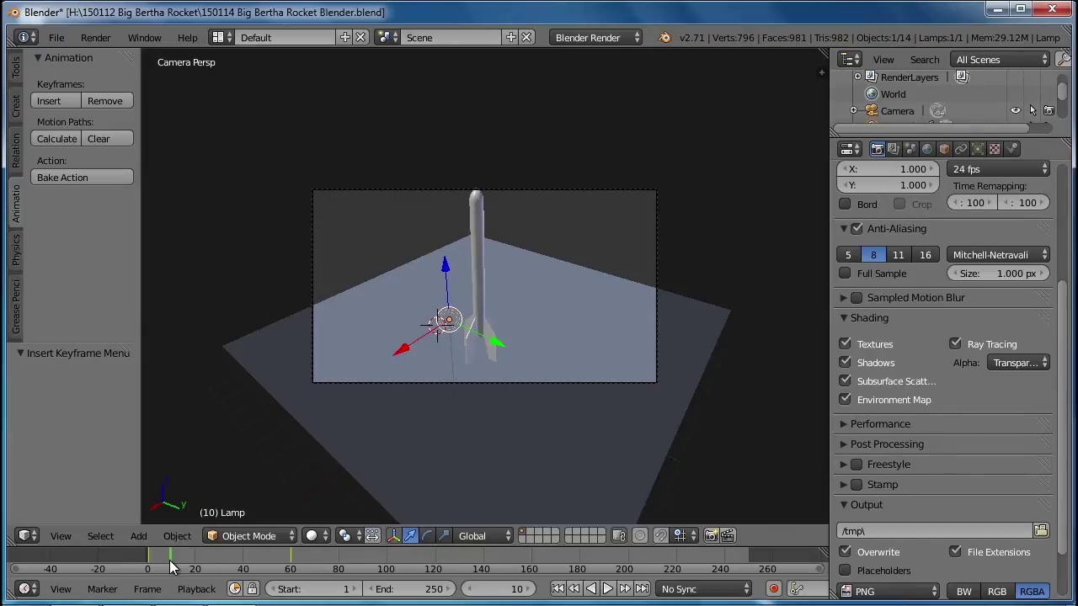
key("F12")
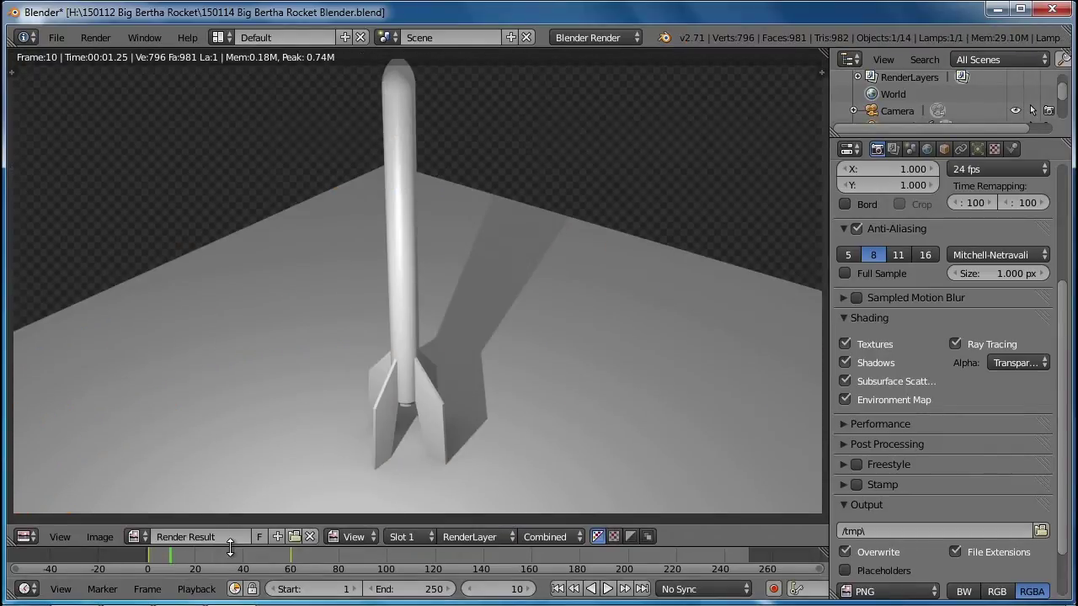
key("Escape")
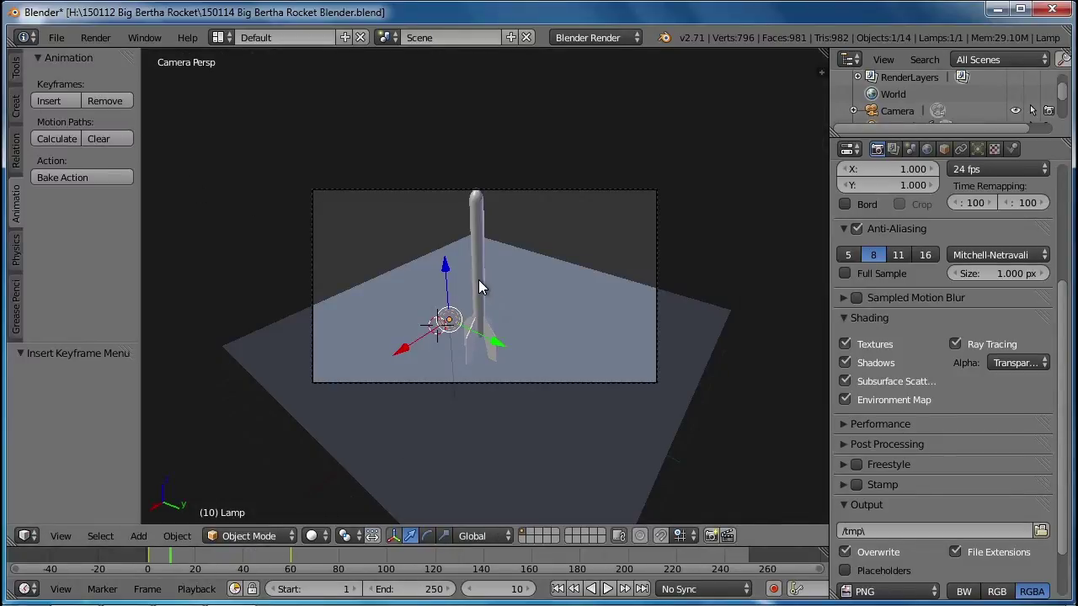
Leave the camera view, orbit and zoom in, and select the rocket.
key("KP_0")
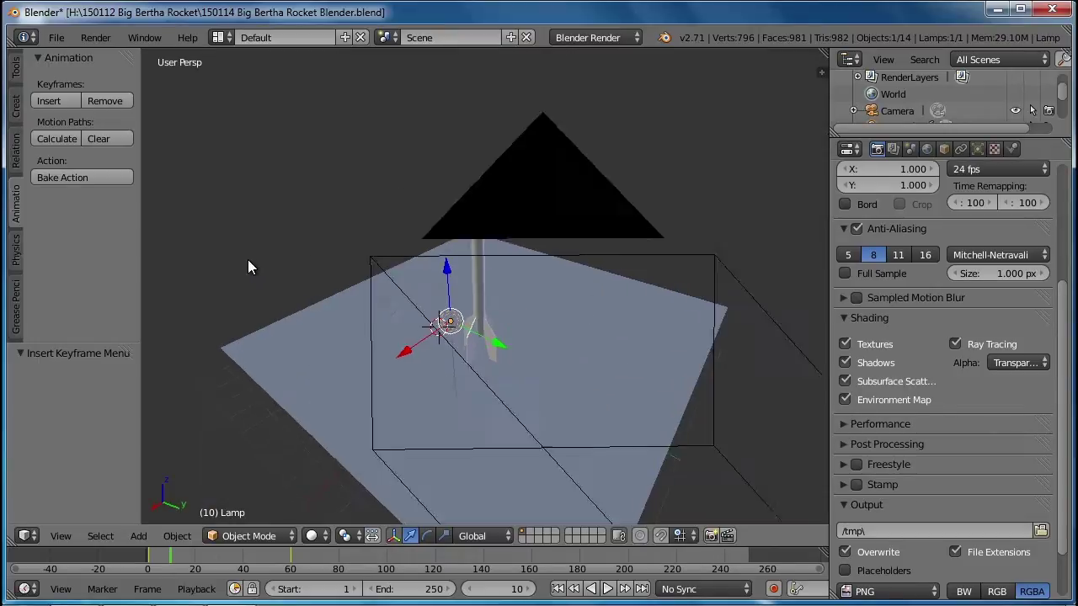
middle_click_drag(368, 260, 494, 253)
right_click(491, 297)
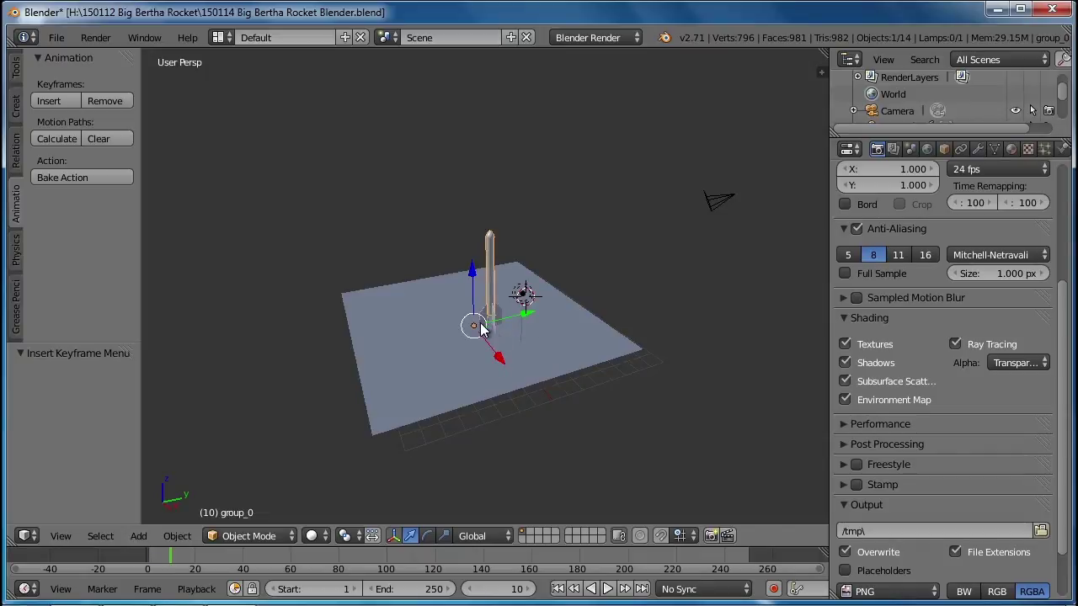
left_click(485, 324)
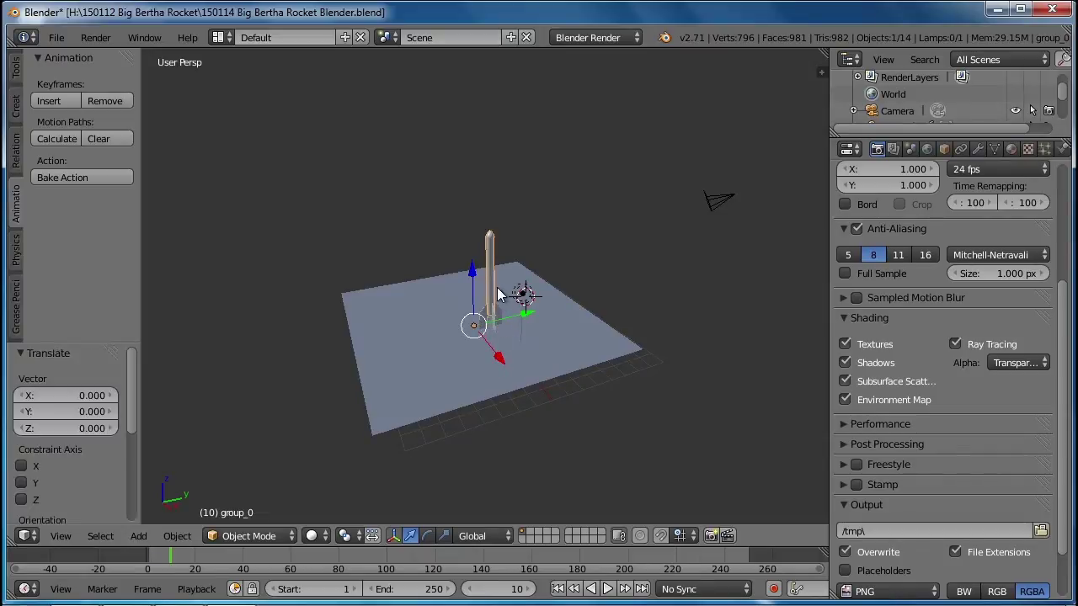
scroll(497, 289, "up", 4)
mouse_move(417, 326)
middle_mouse_down()
mouse_move(439, 305)
mouse_move(524, 302)
mouse_move(389, 328)
mouse_move(406, 336)
middle_mouse_up()
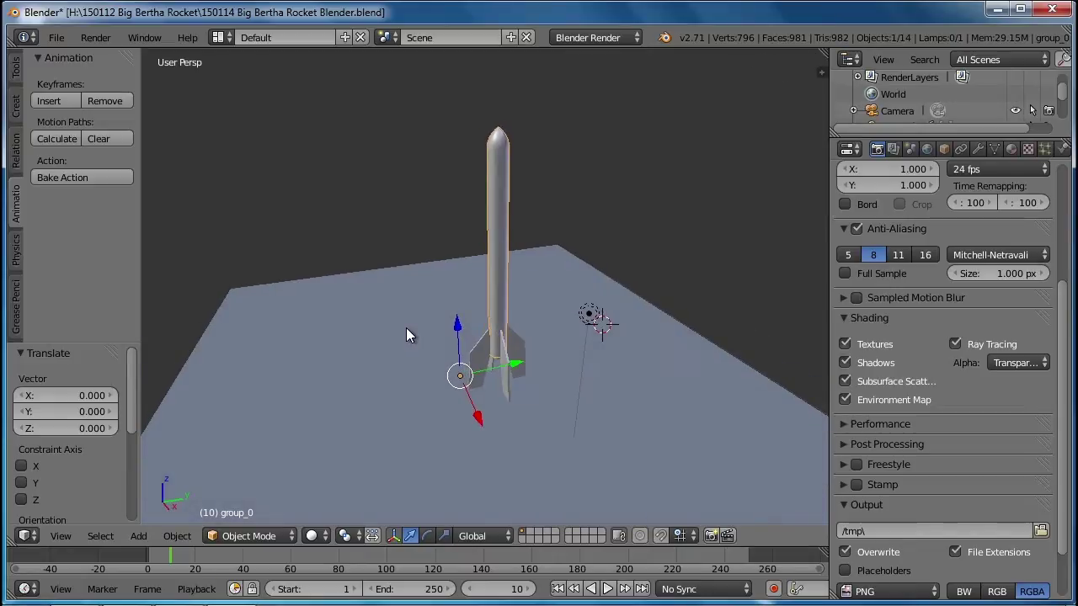
Lift the rocket along Z, undo the lift, and enlarge the Outliner list.
left_click_drag(458, 331, 453, 255)
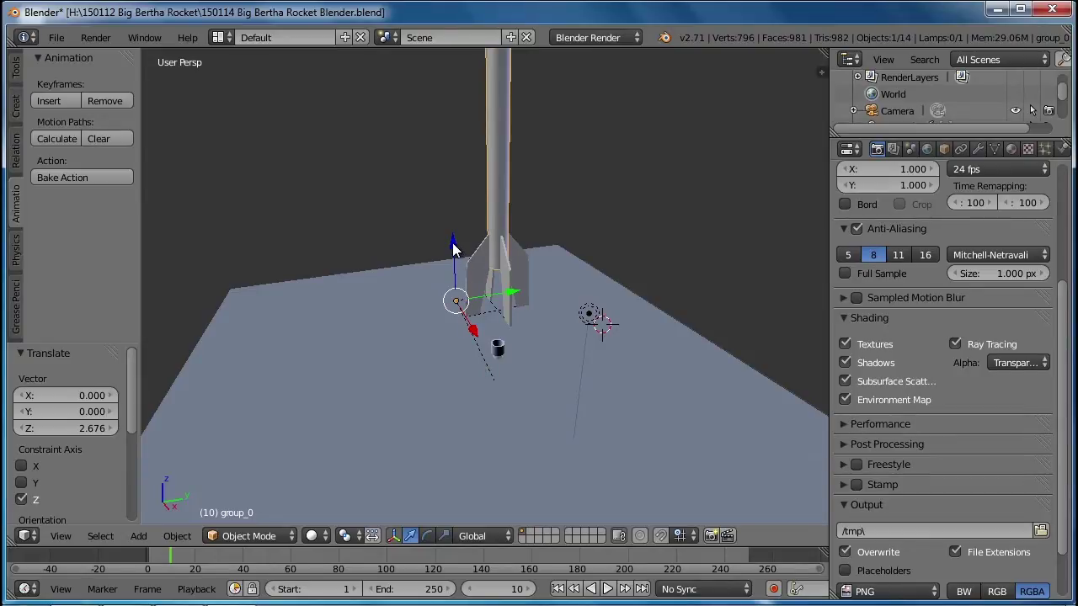
key("ctrl+z")
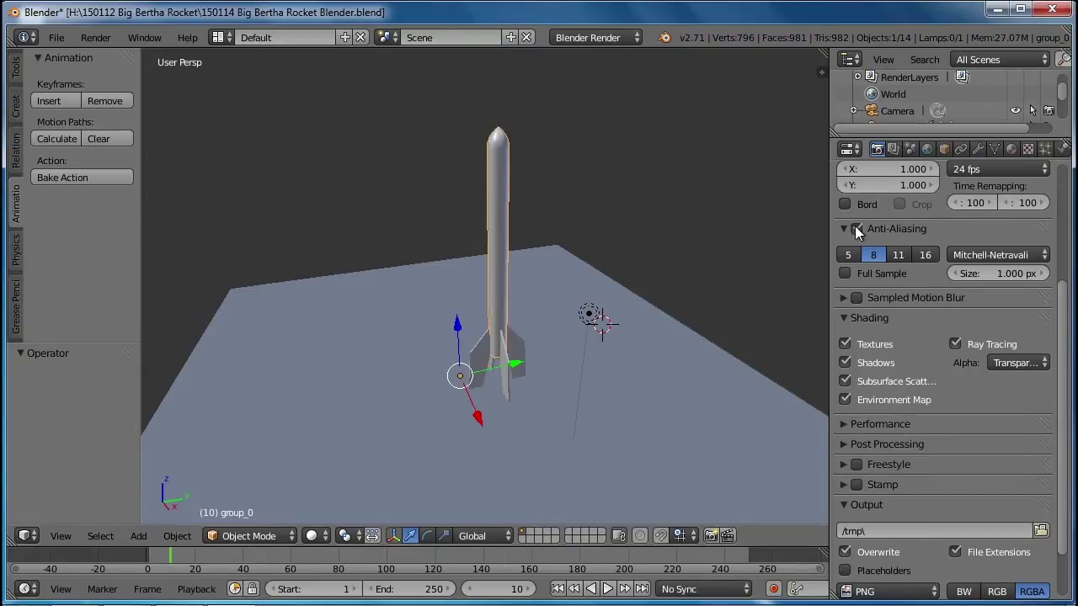
mouse_move(863, 135)
left_mouse_down()
mouse_move(864, 226)
mouse_move(865, 207)
left_mouse_up()
Select Camera, Lamp and Plane in the Outliner, hiding and re-showing the Plane.
left_click(890, 181)
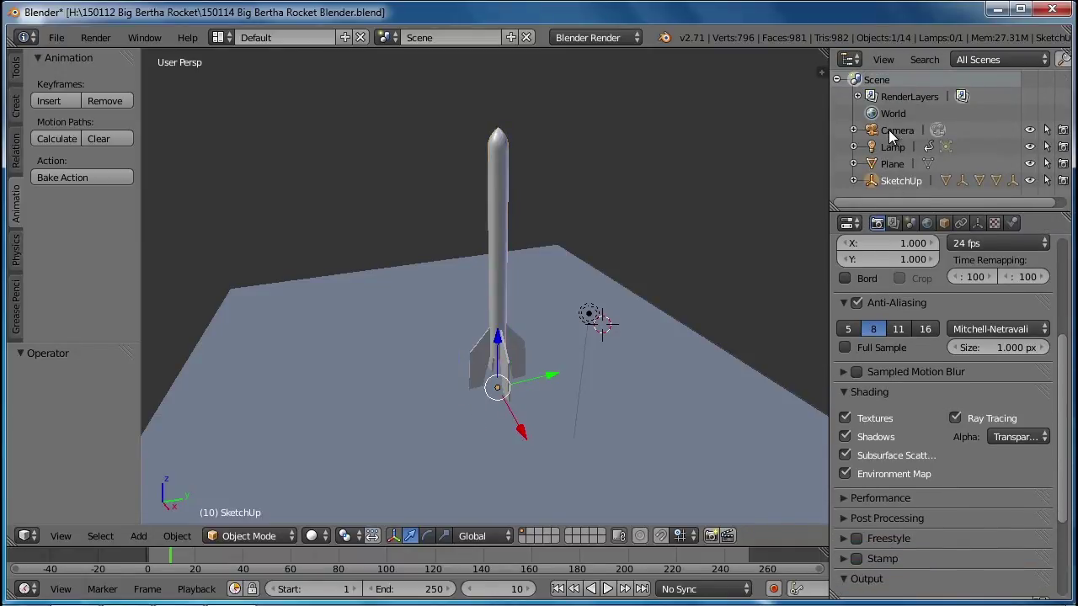
left_click(888, 130)
left_click(897, 149)
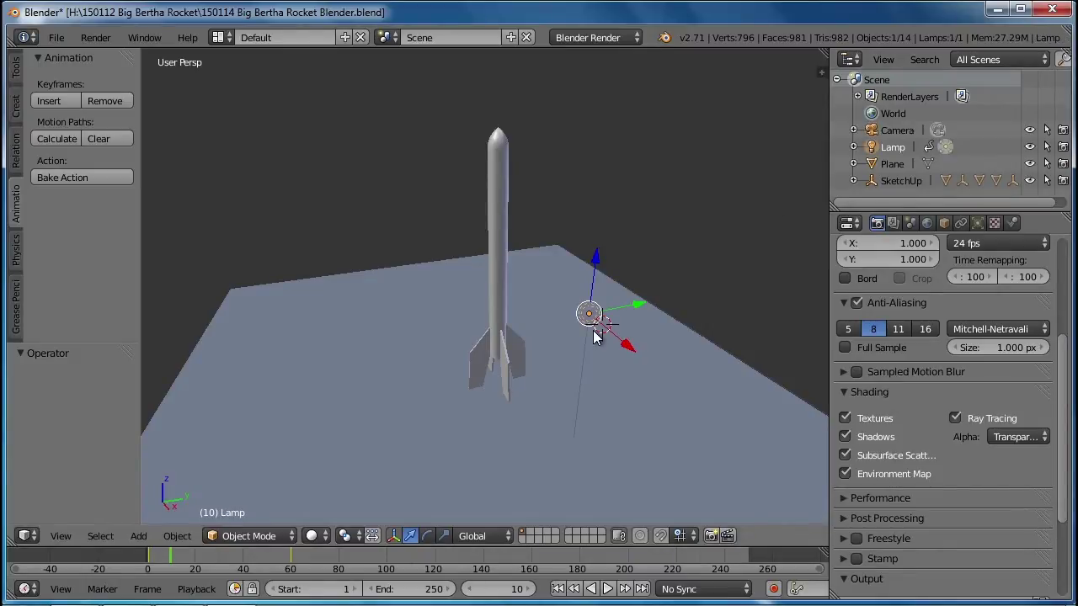
left_click(865, 166)
left_click(1030, 165)
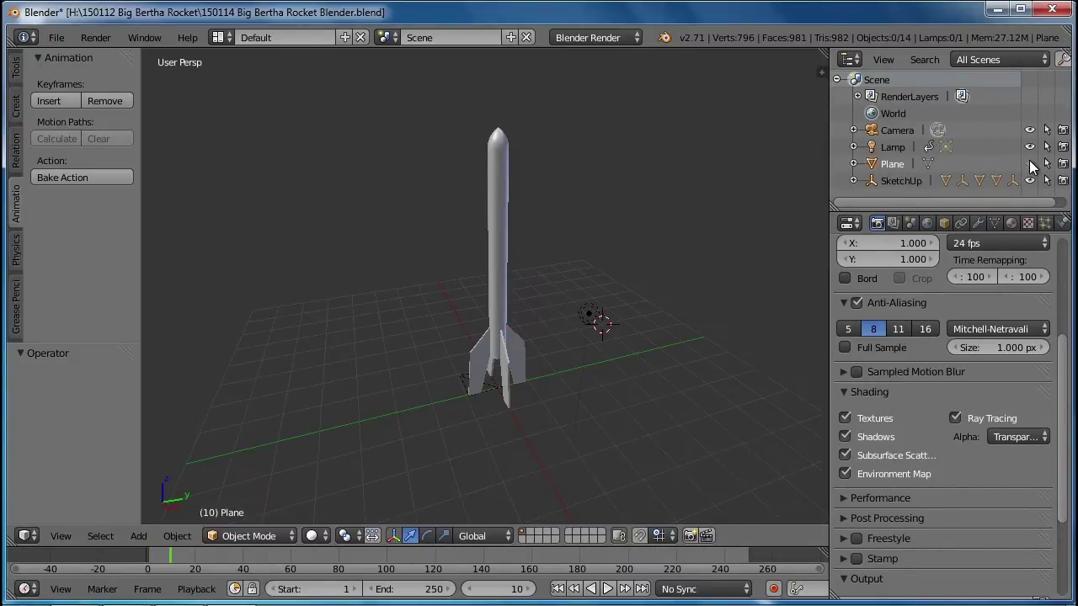
left_click(1030, 164)
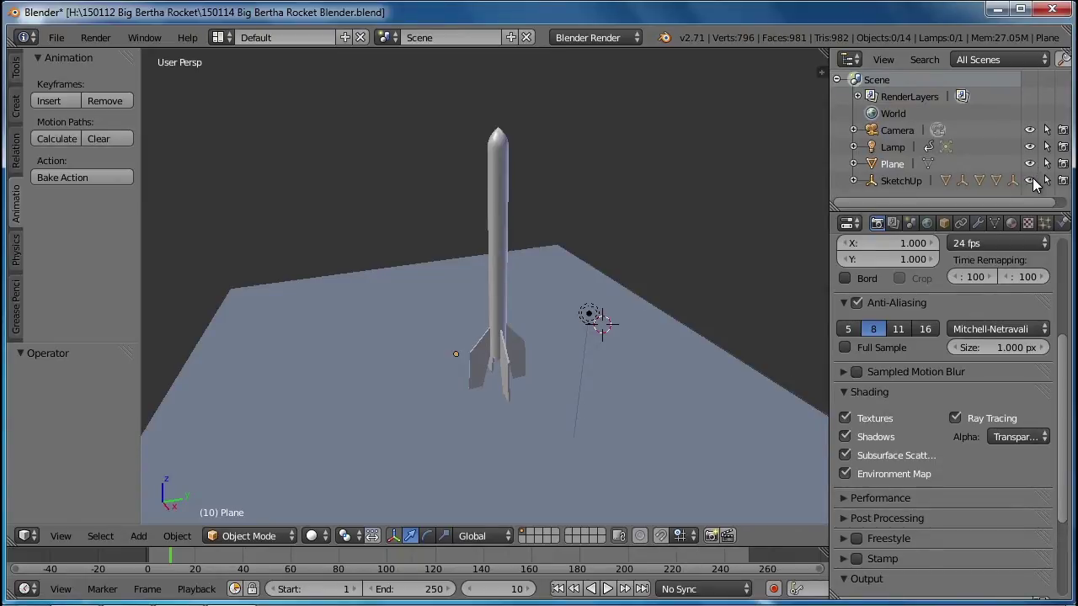
Toggle the SketchUp parts' visibility, then select SketchUp and lift it 0.478 along Z.
left_click(854, 181)
left_click_drag(1061, 145, 1066, 199)
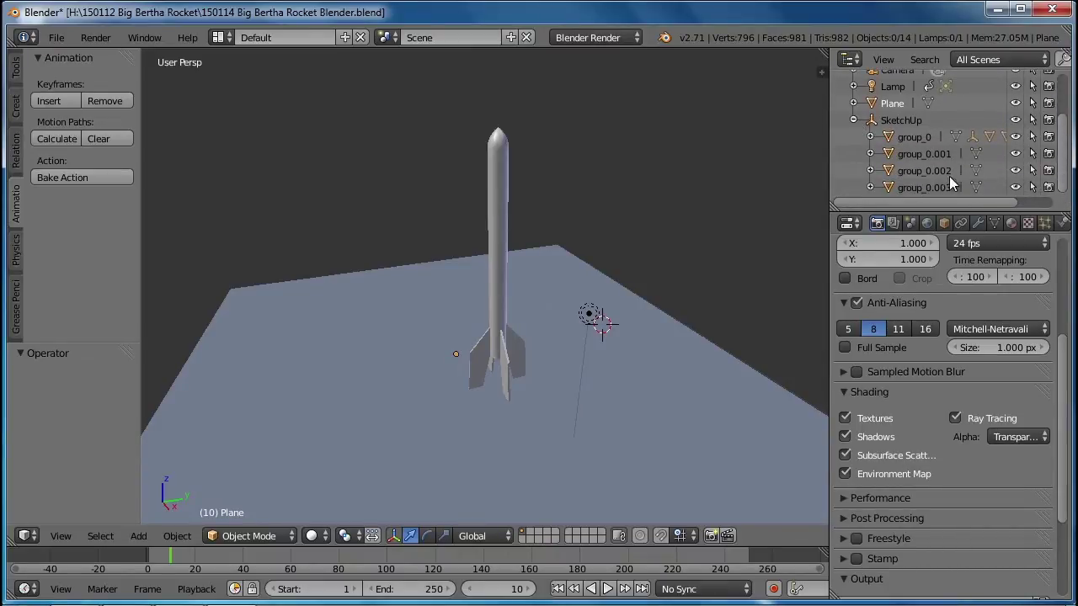
left_click(1015, 137)
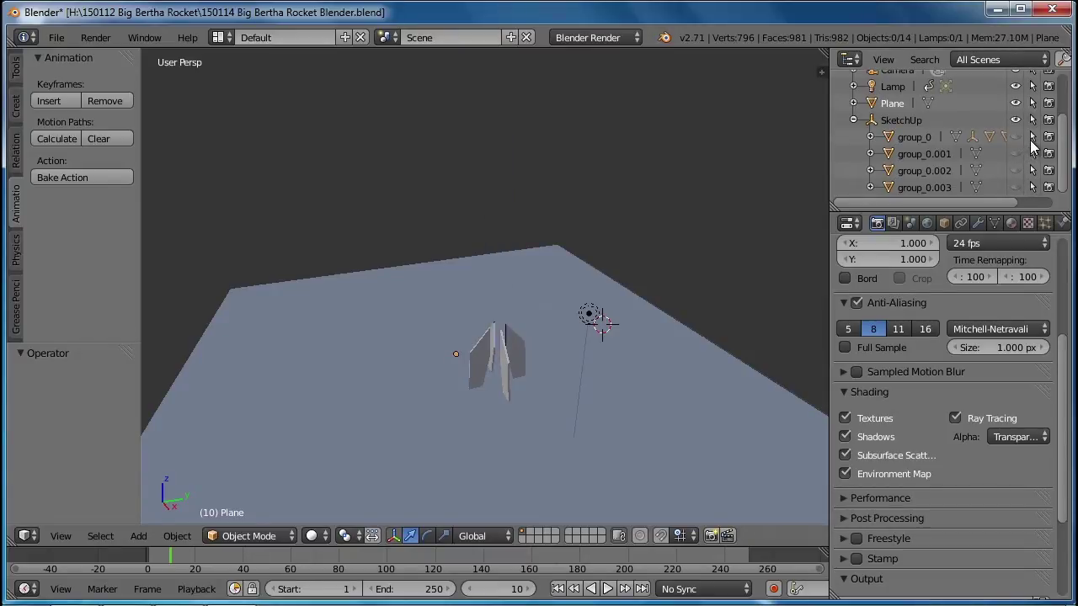
left_click_drag(1017, 139, 1020, 187)
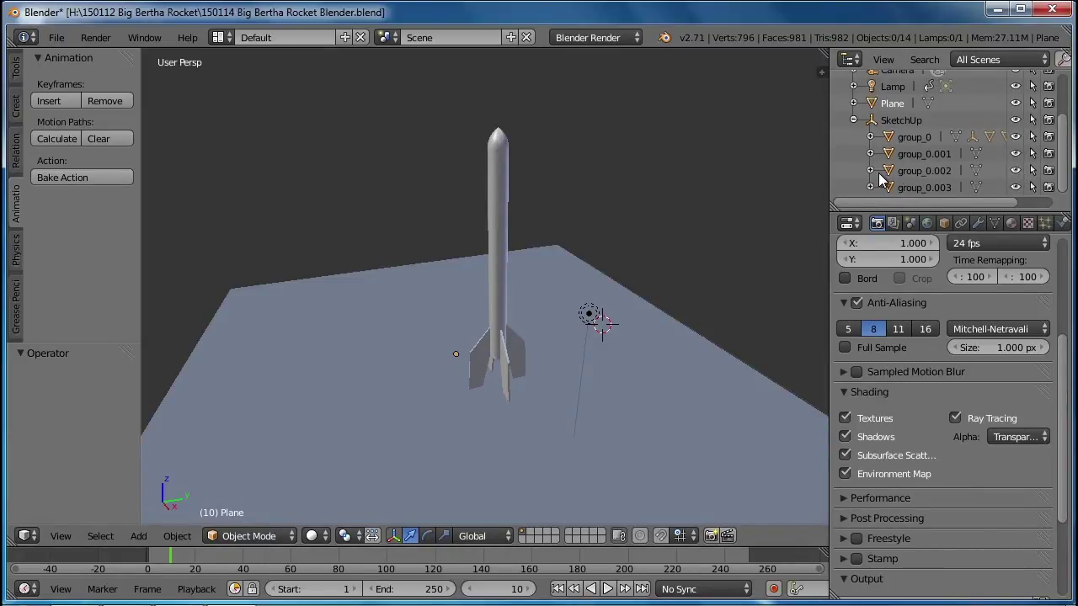
left_click(854, 121)
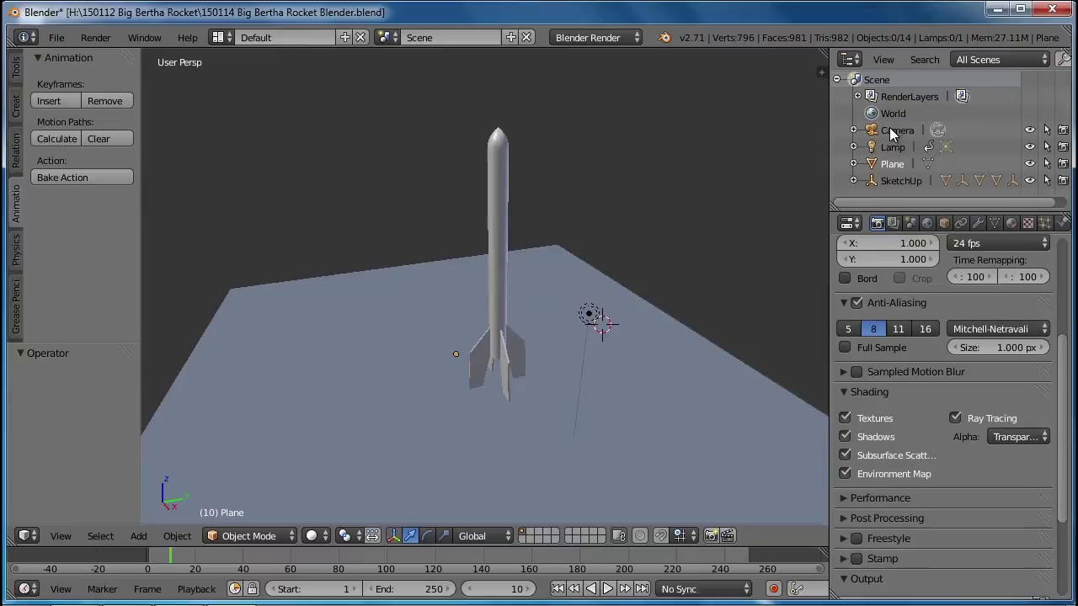
left_click(895, 180)
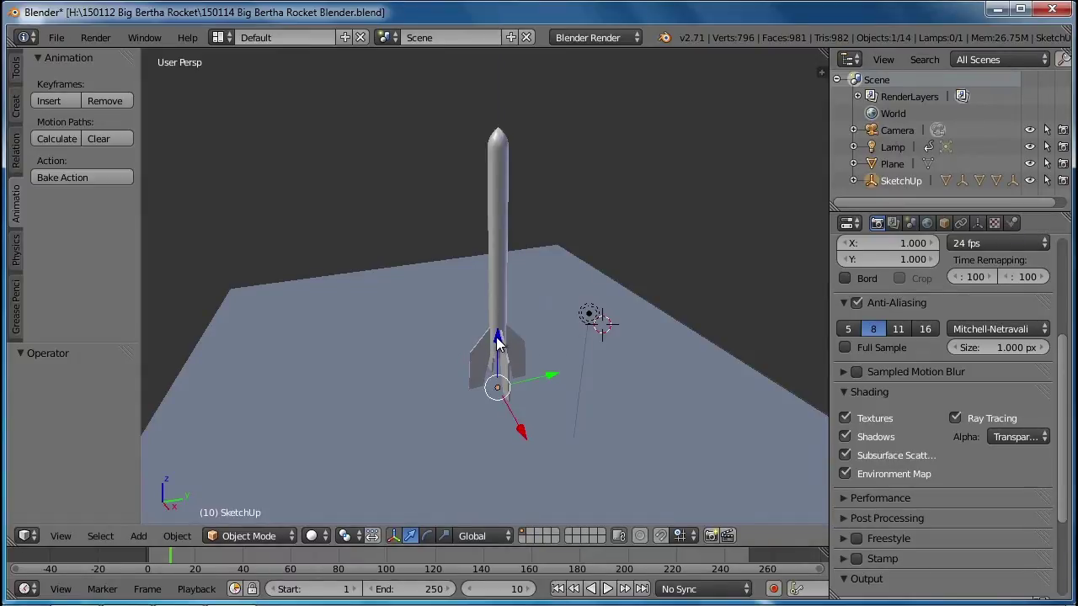
mouse_move(497, 341)
left_mouse_down()
mouse_move(495, 272)
mouse_move(495, 352)
mouse_move(501, 292)
mouse_move(502, 331)
left_mouse_up()
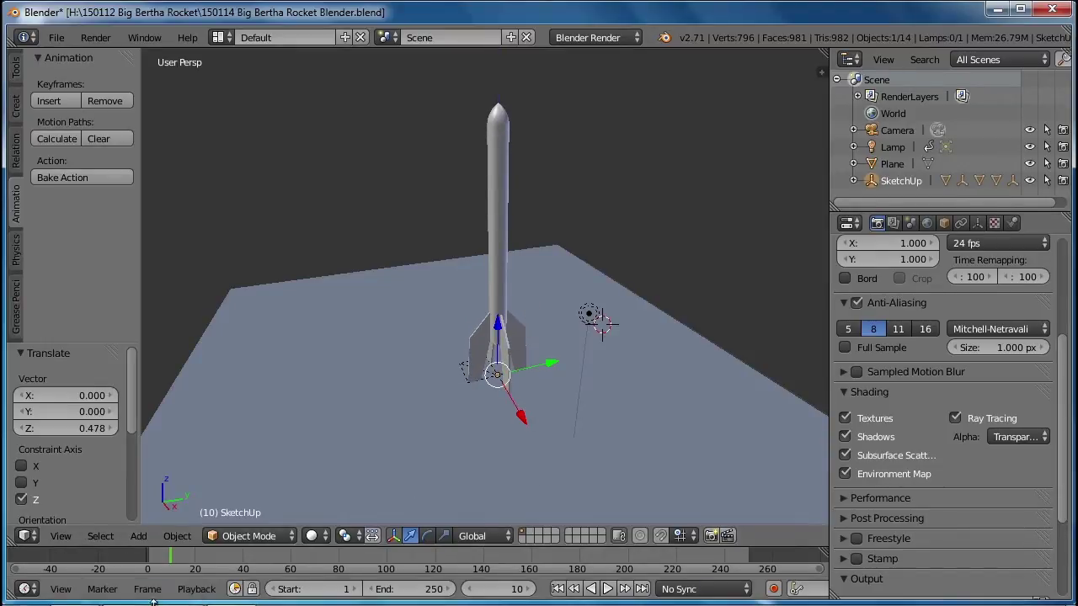
Key the SketchUp rocket's location and rotation at frame 30.
left_click_drag(171, 560, 222, 574)
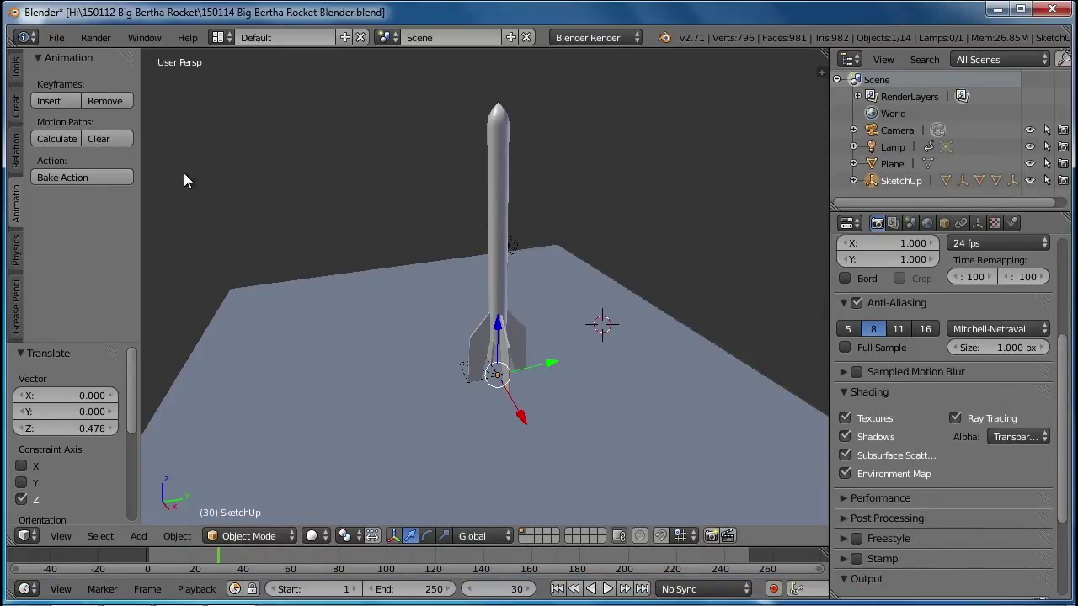
left_click(52, 100)
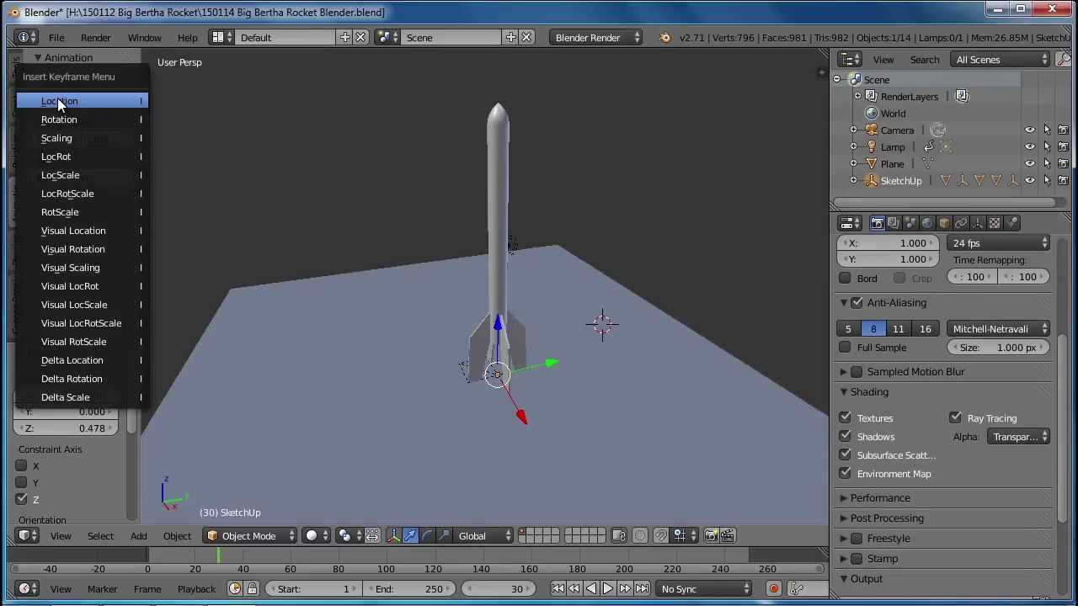
left_click(65, 104)
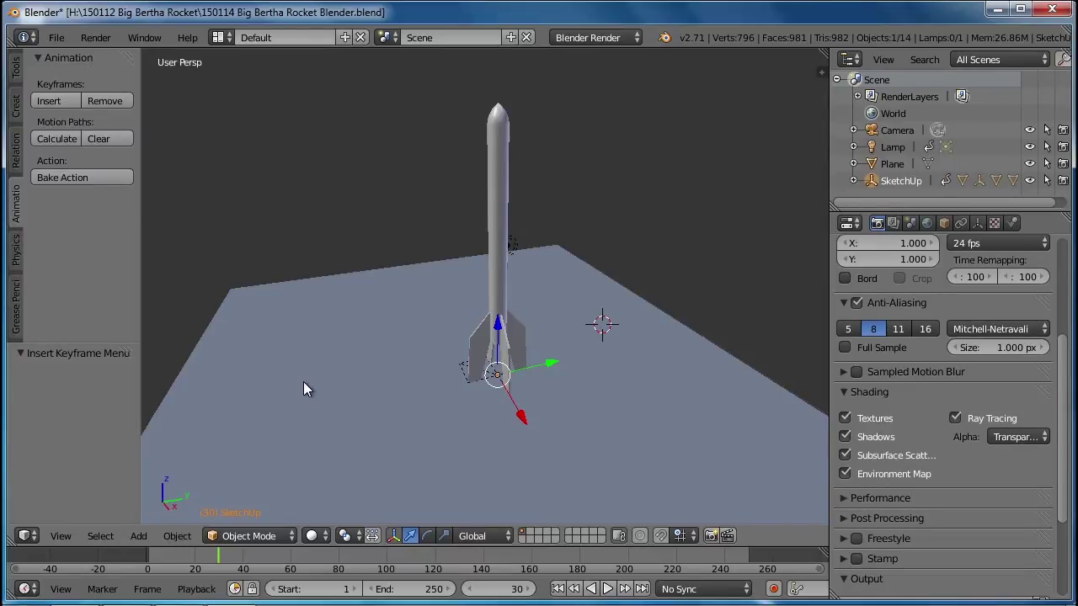
left_click(55, 96)
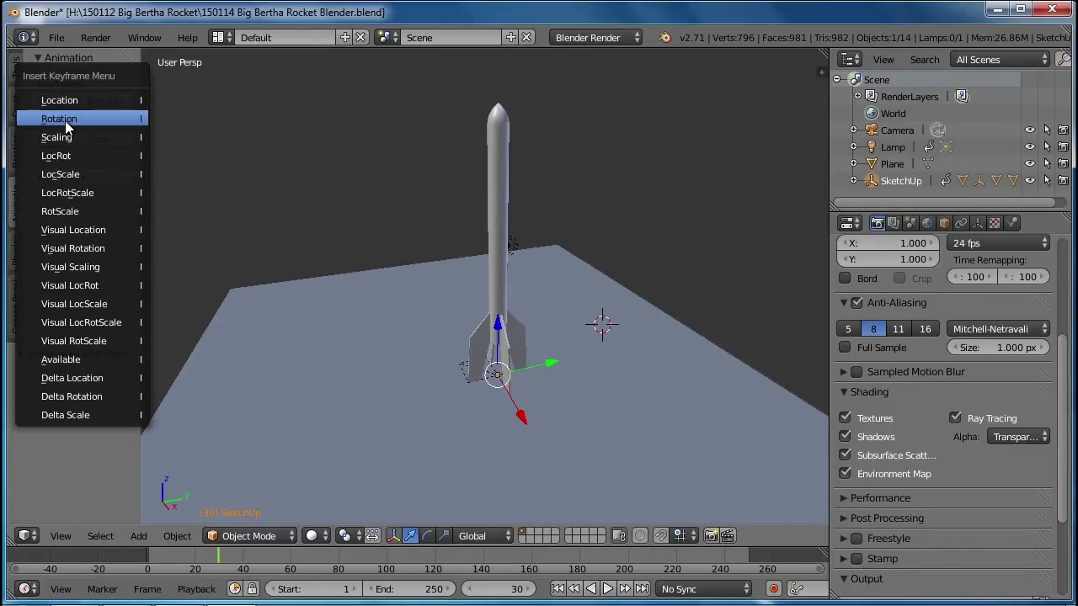
left_click(64, 119)
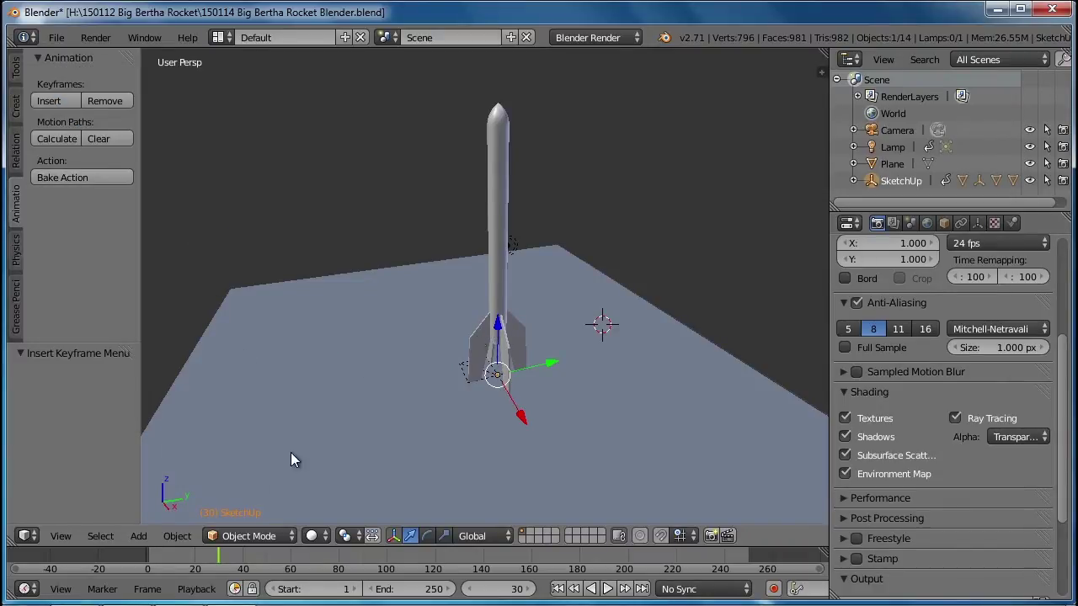
Move to a later frame and raise the rocket vertically with G, Z.
left_click_drag(223, 560, 350, 561)
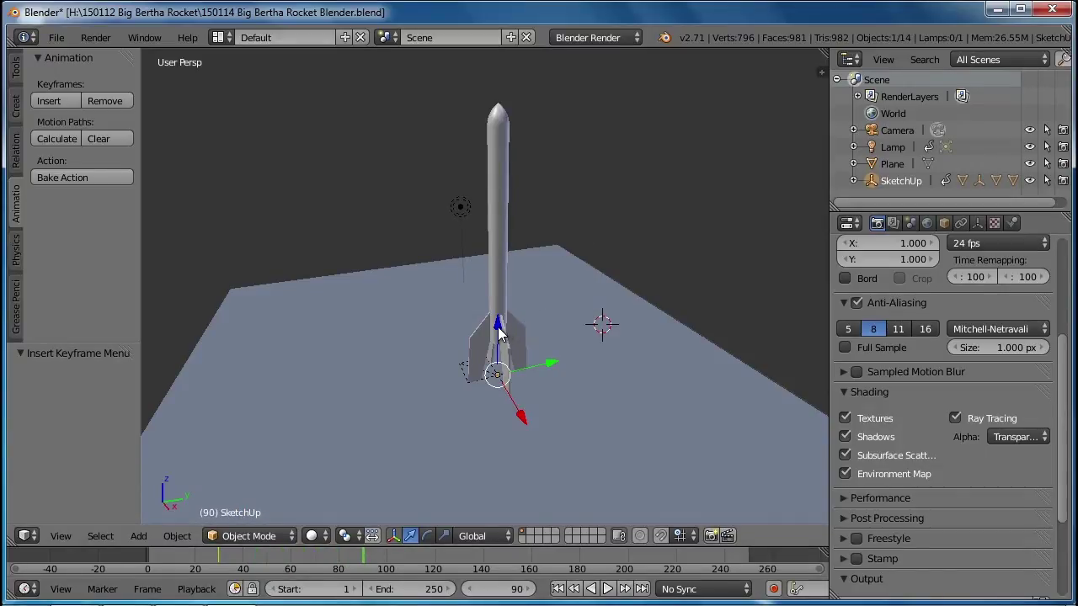
key("g")
key("z")
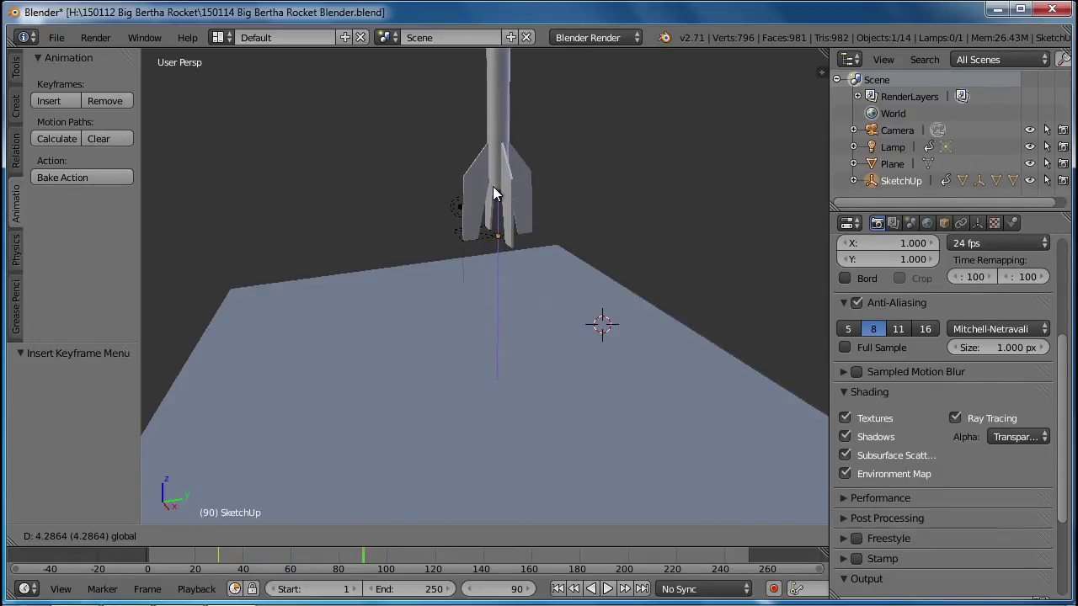
left_click(507, 256)
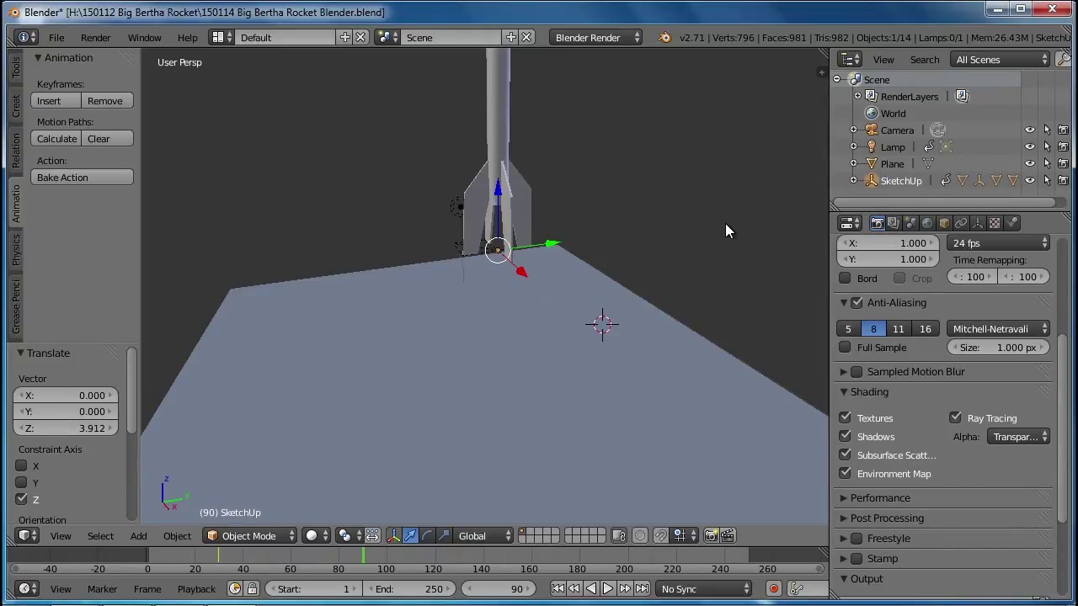
Set the rocket's Location Z to 5 in Object properties, then test-render frame 36.
left_click(944, 223)
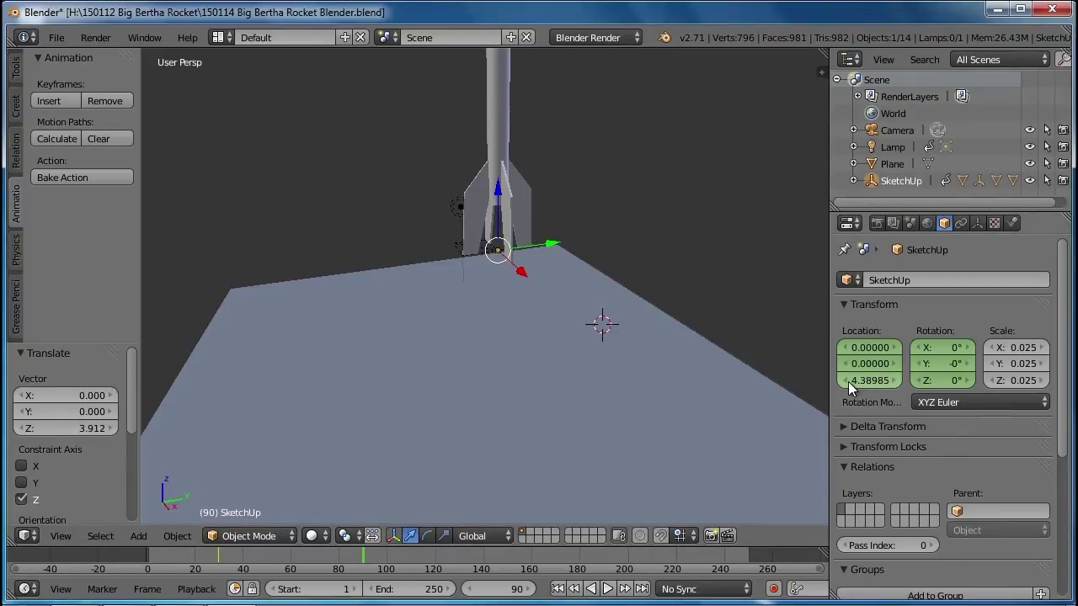
left_click_drag(833, 382, 773, 384)
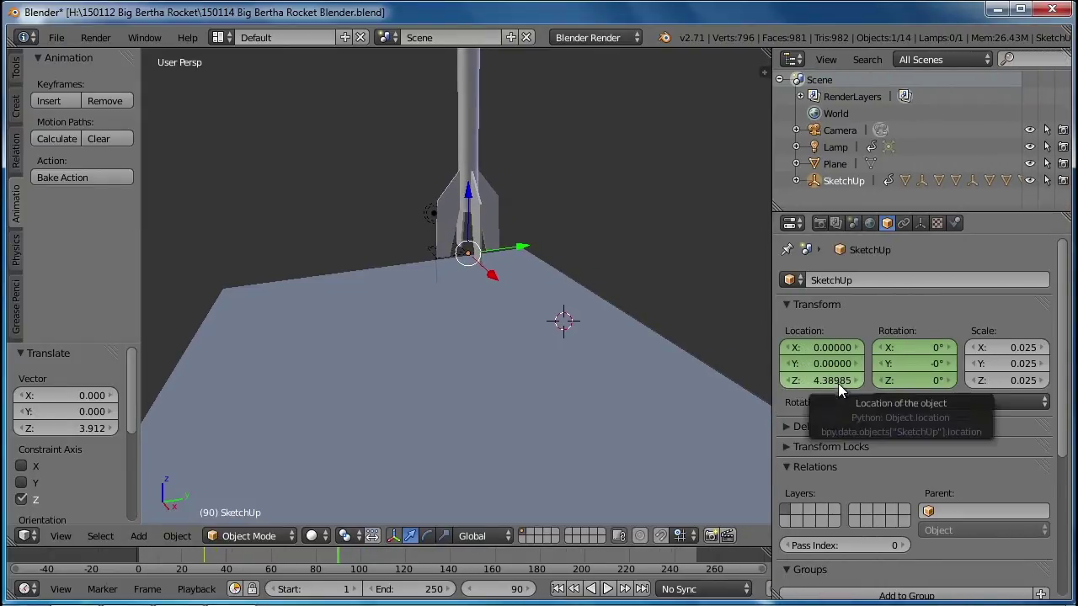
mouse_move(469, 195)
left_mouse_down()
mouse_move(468, 216)
mouse_move(467, 197)
left_mouse_up()
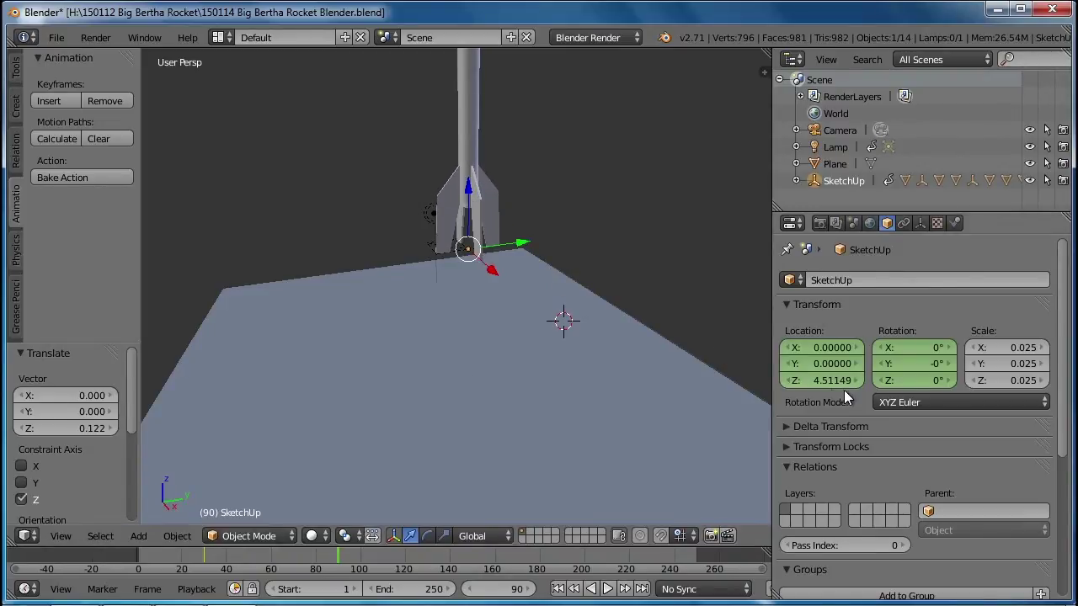
left_click(844, 385)
type("5")
key("Return")
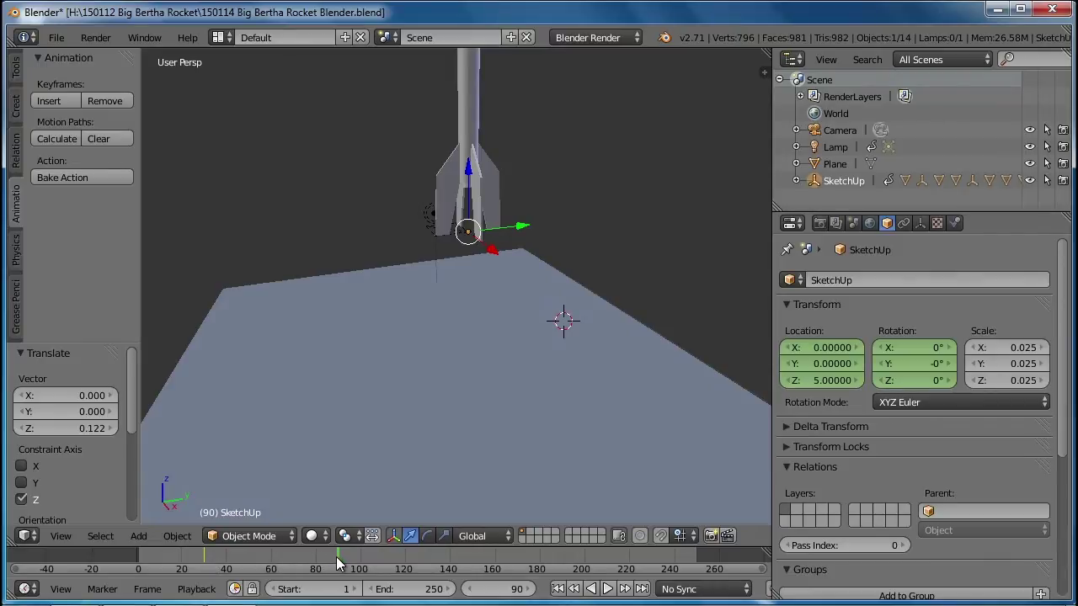
mouse_move(337, 565)
left_mouse_down()
mouse_move(217, 561)
mouse_move(354, 561)
mouse_move(209, 562)
mouse_move(215, 576)
mouse_move(224, 570)
left_mouse_up()
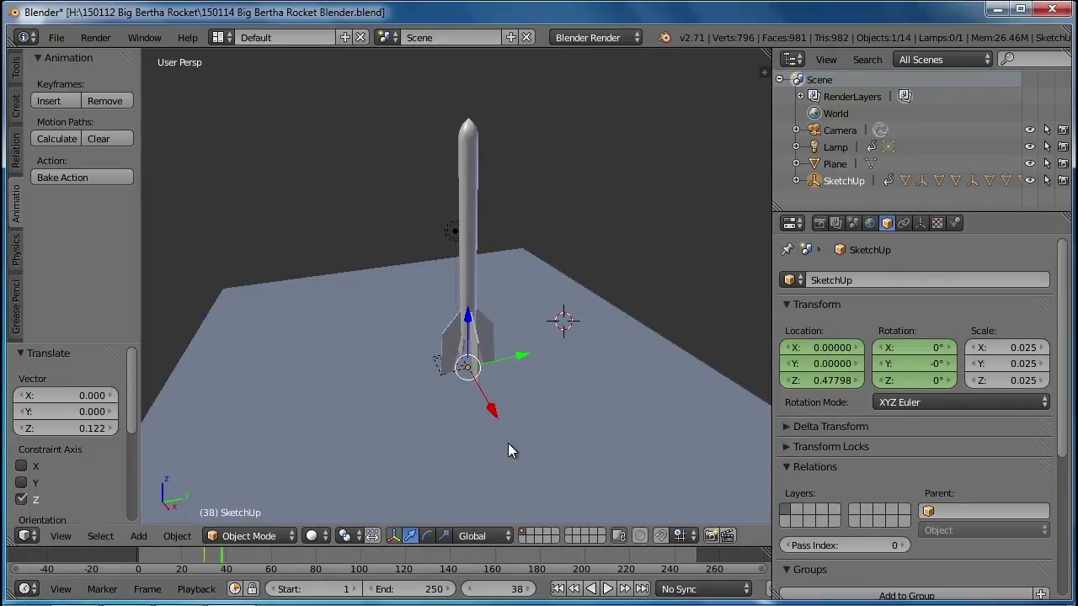
key("F12")
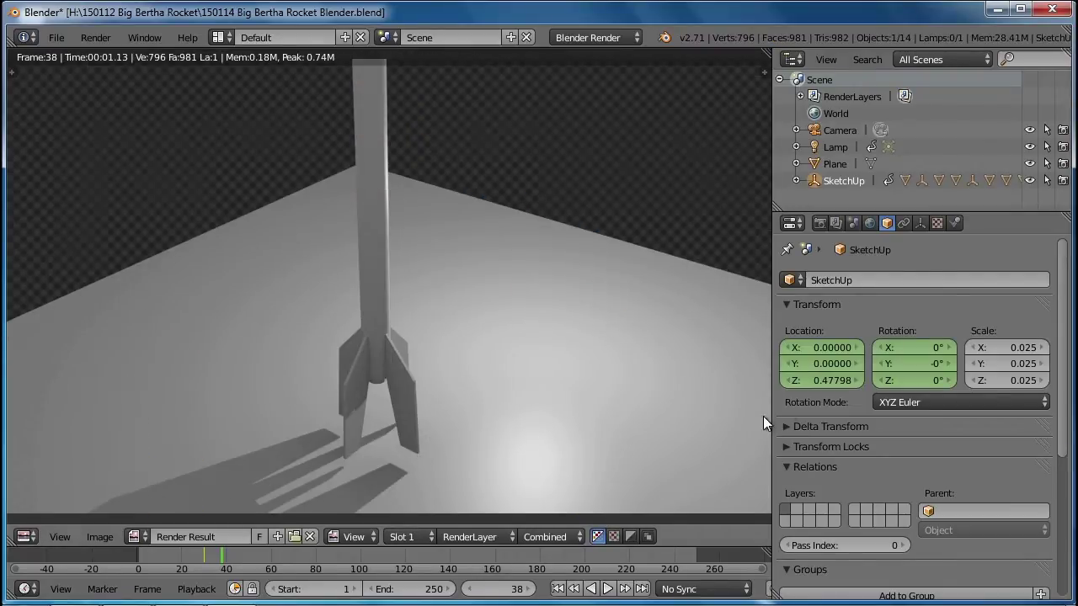
Set Location Z to 0, re-render, scrub to frame 89, and close the render.
left_click_drag(858, 381, 857, 381)
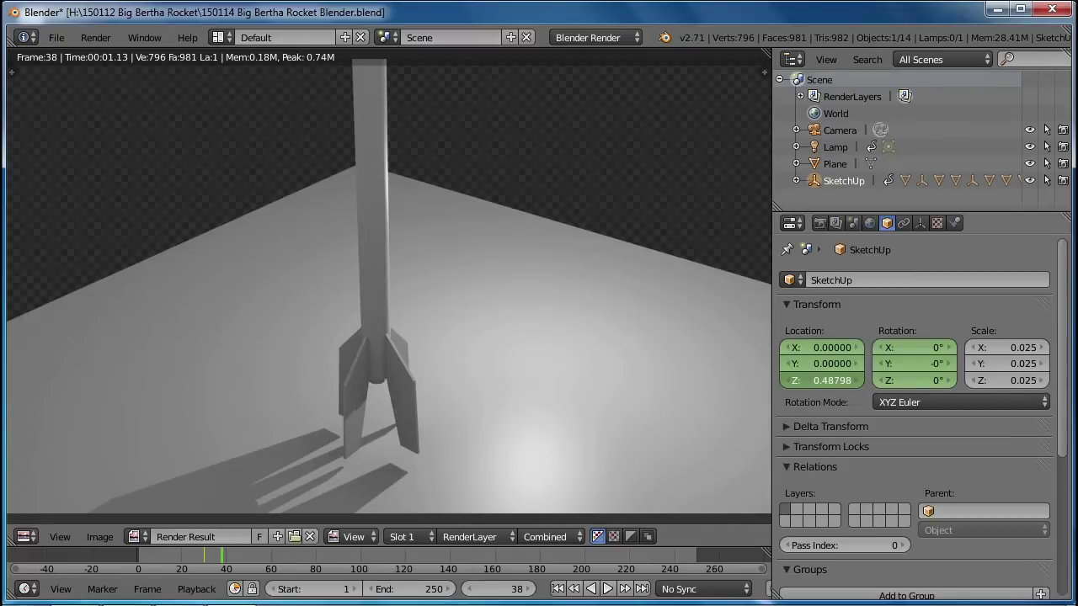
type("0")
key("Return")
key("F12")
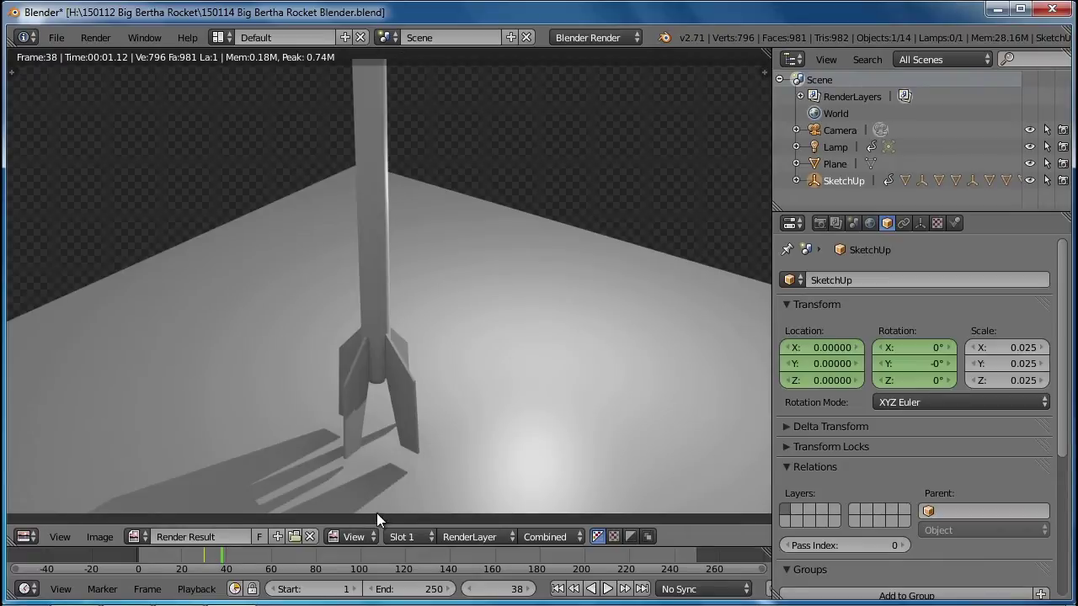
mouse_move(195, 557)
left_mouse_down()
mouse_move(178, 560)
mouse_move(205, 566)
mouse_move(145, 562)
mouse_move(264, 562)
mouse_move(140, 575)
mouse_move(205, 572)
left_mouse_up()
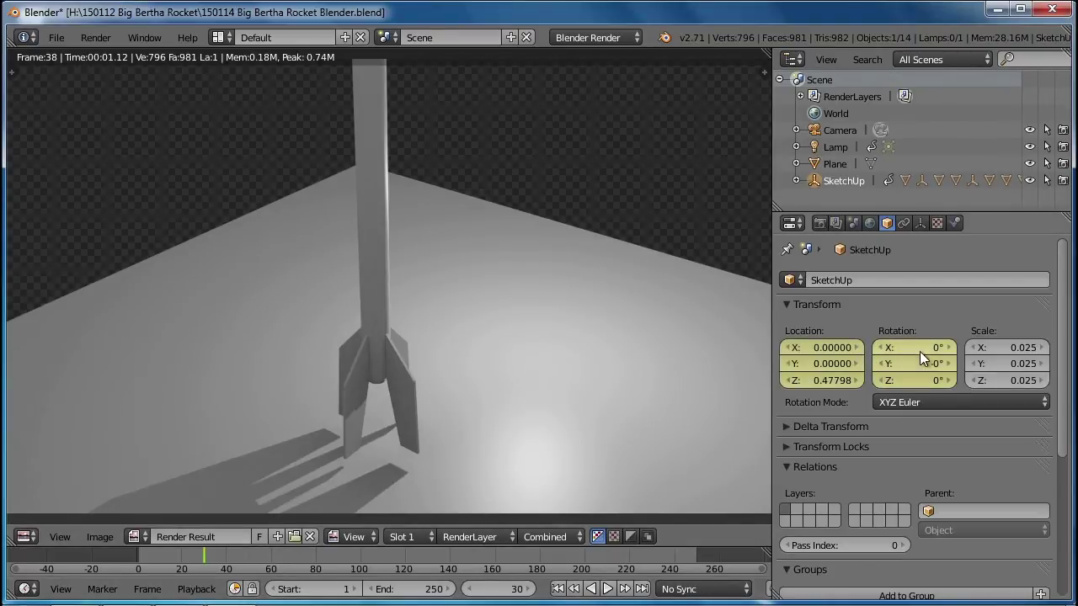
left_click_drag(204, 555, 335, 558)
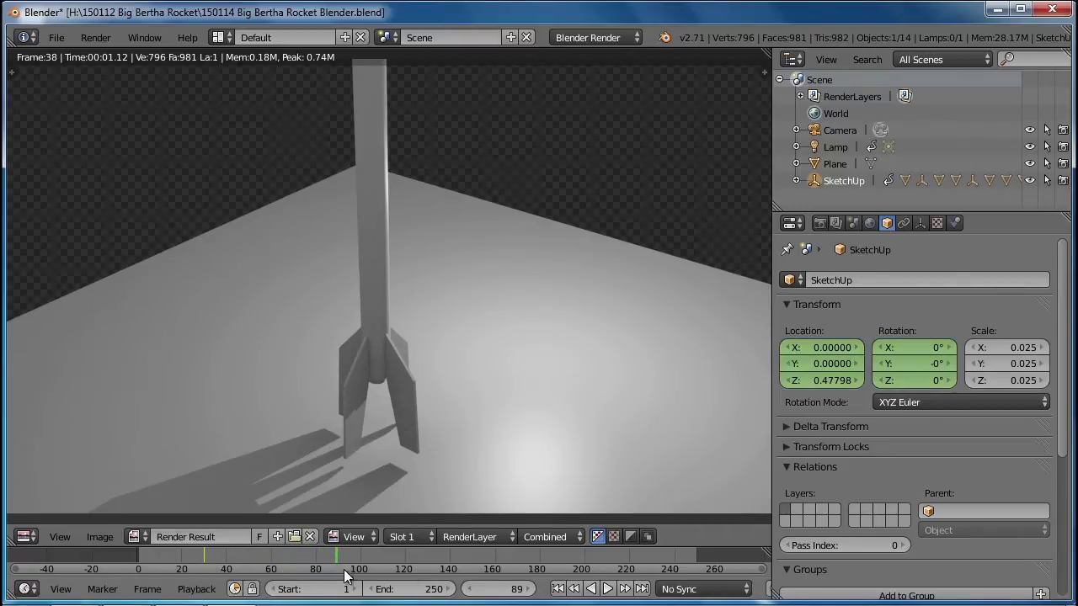
key("Escape")
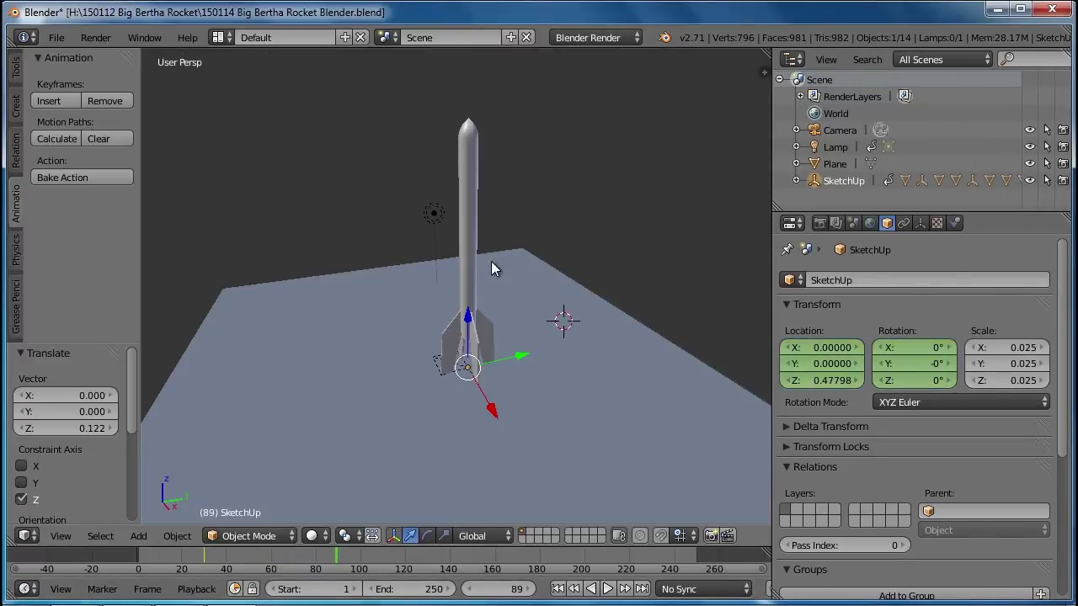
Raise the rocket to Z 5.37627, turn it 84° about Z, and key location and rotation.
left_click_drag(468, 320, 472, 168)
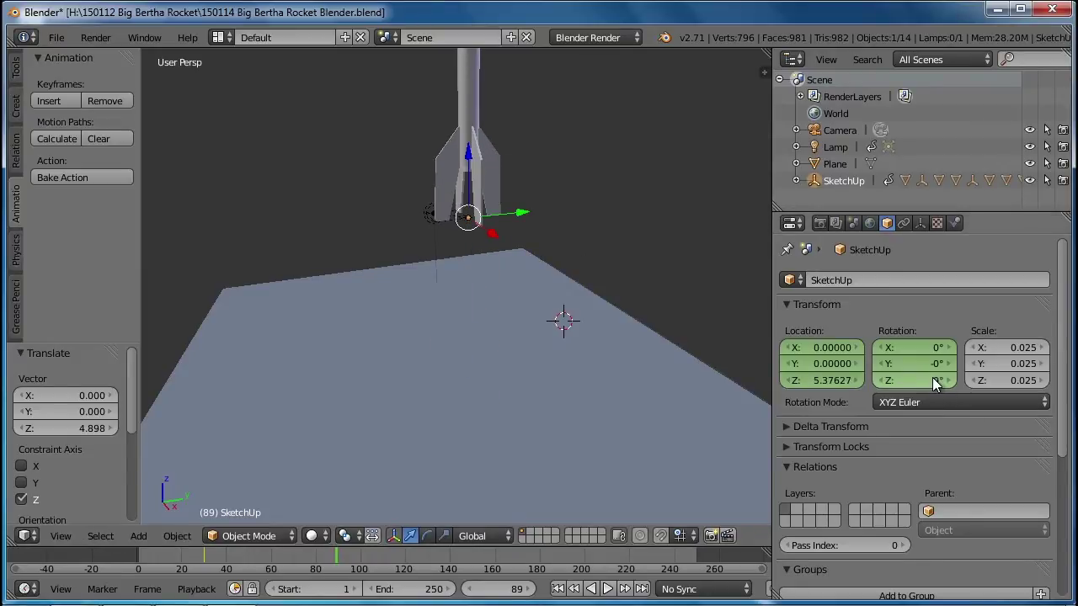
left_click_drag(949, 379, 1009, 381)
left_click(51, 101)
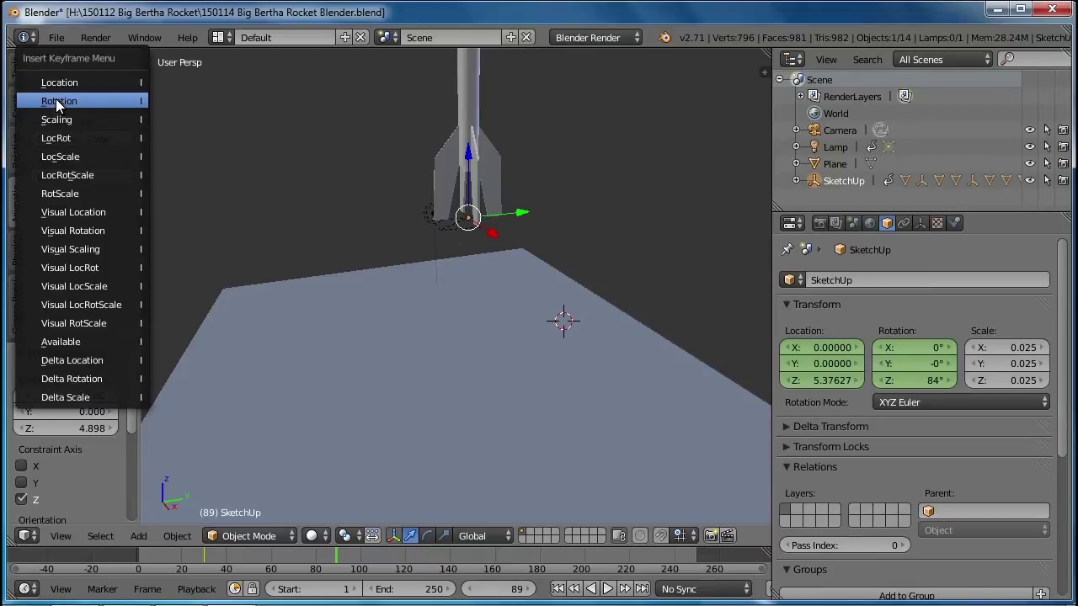
left_click(63, 85)
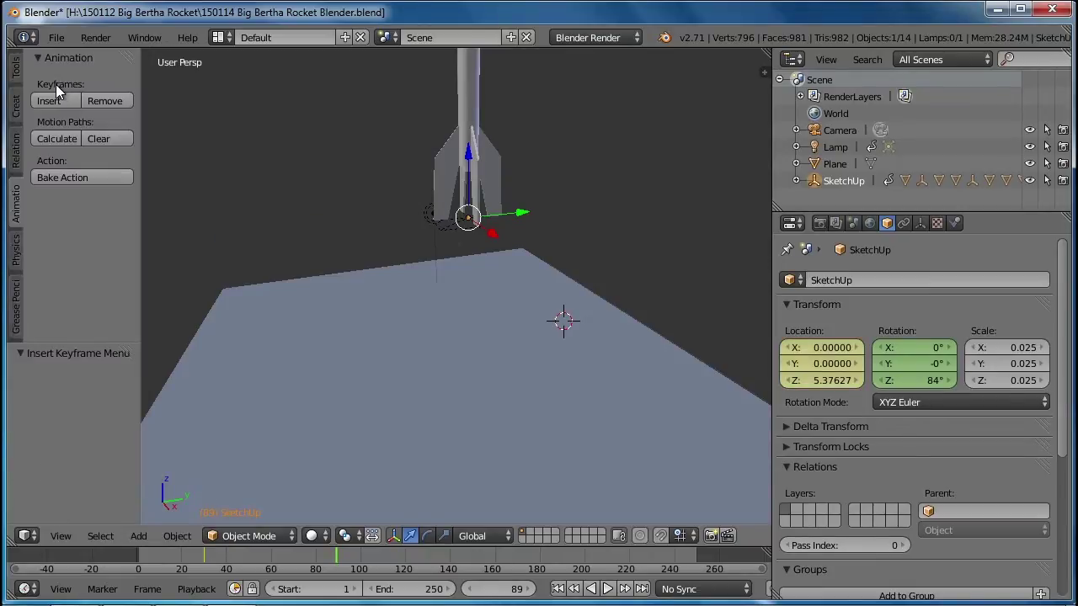
left_click(55, 102)
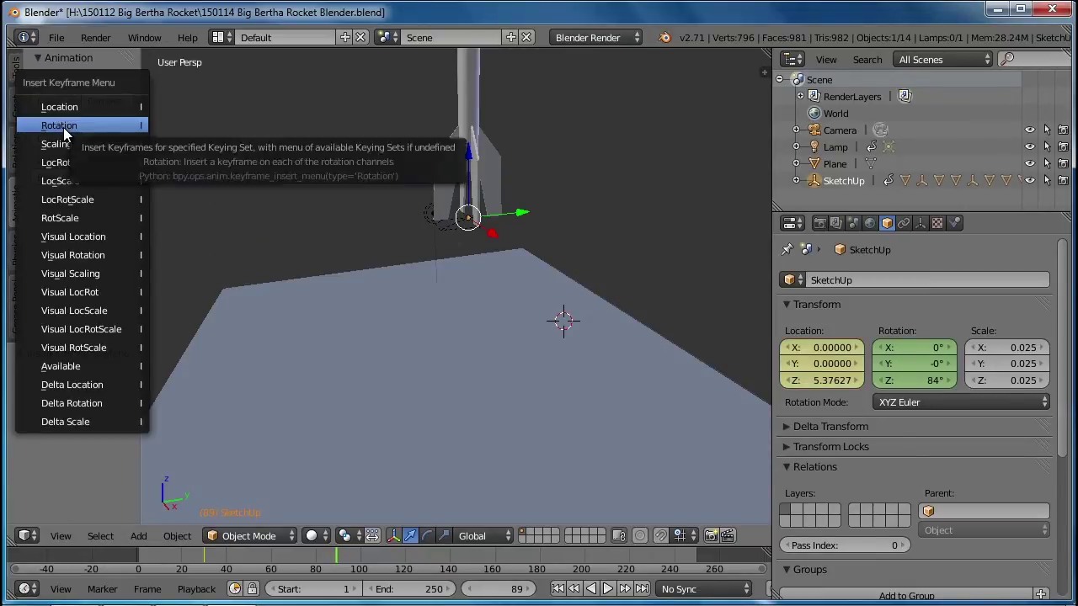
left_click(63, 127)
Test-render frame 60 to check the rocket mid-climb and half-turned.
left_click_drag(338, 560, 271, 572)
key("F12")
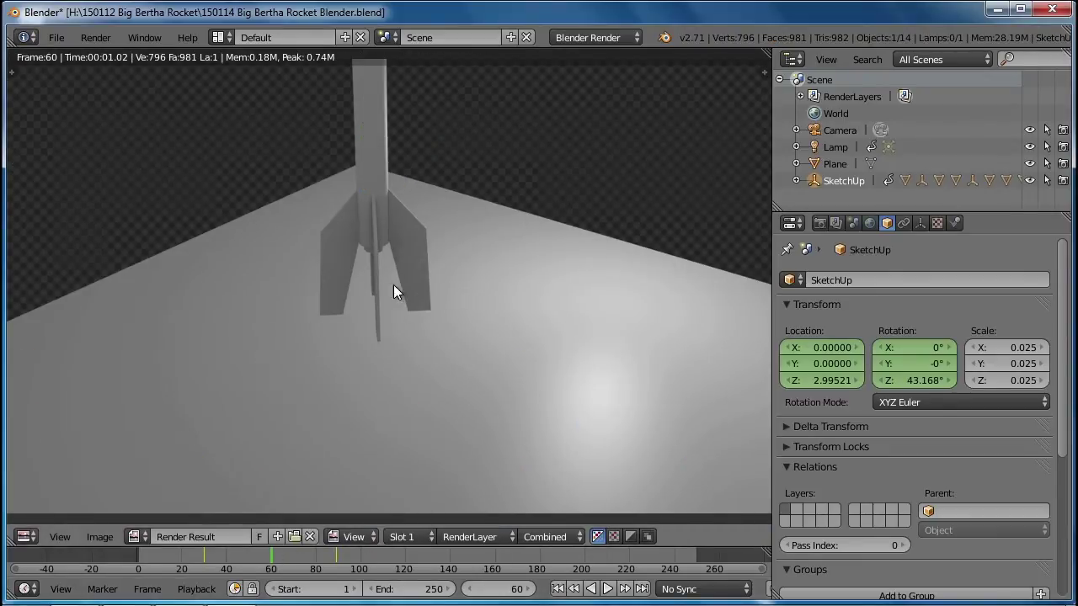
key("Escape")
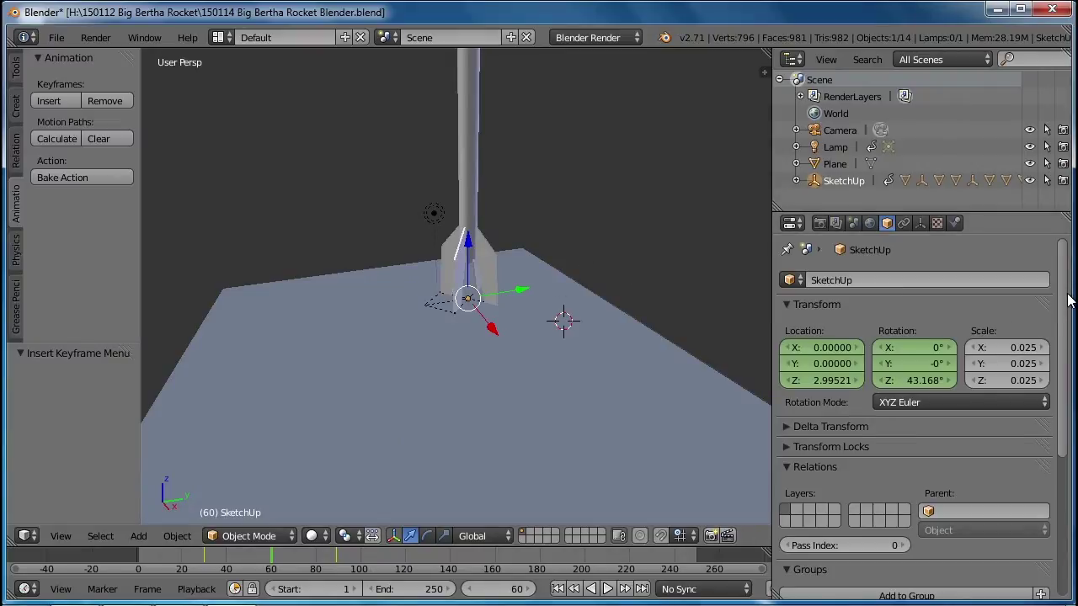
Set the render range's end frame to 90 in Render properties.
scroll(1071, 299, "down", 5)
scroll(922, 417, "down", 2)
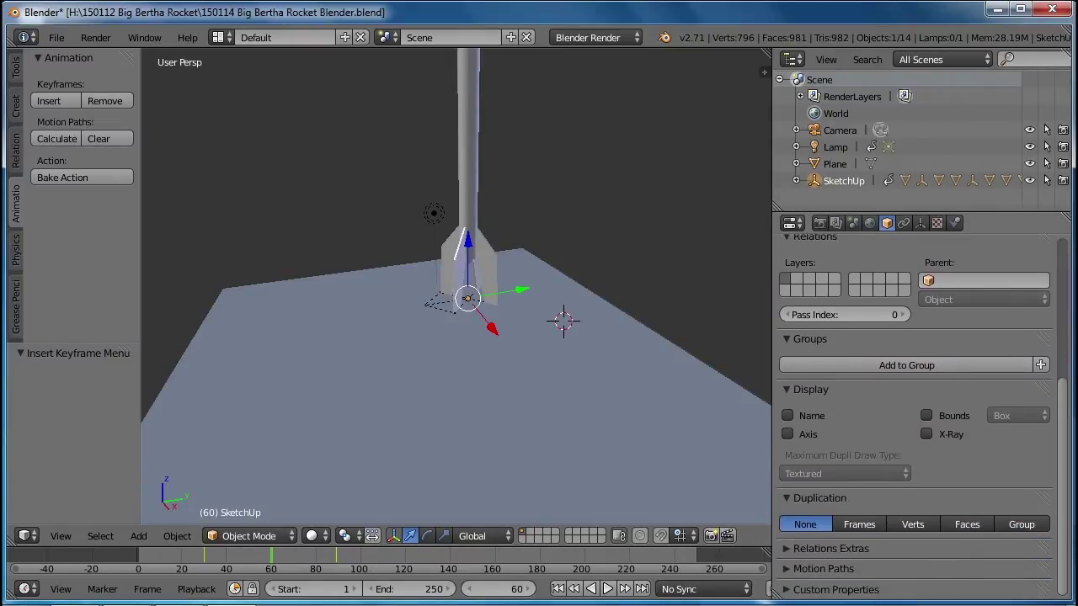
left_click(820, 223)
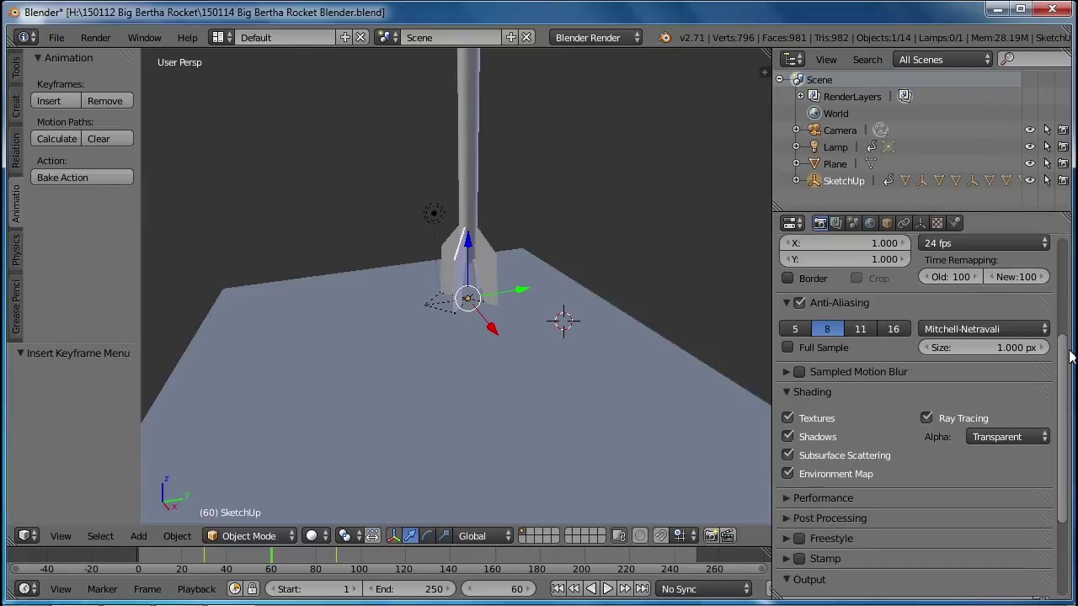
left_click_drag(1066, 358, 1066, 249)
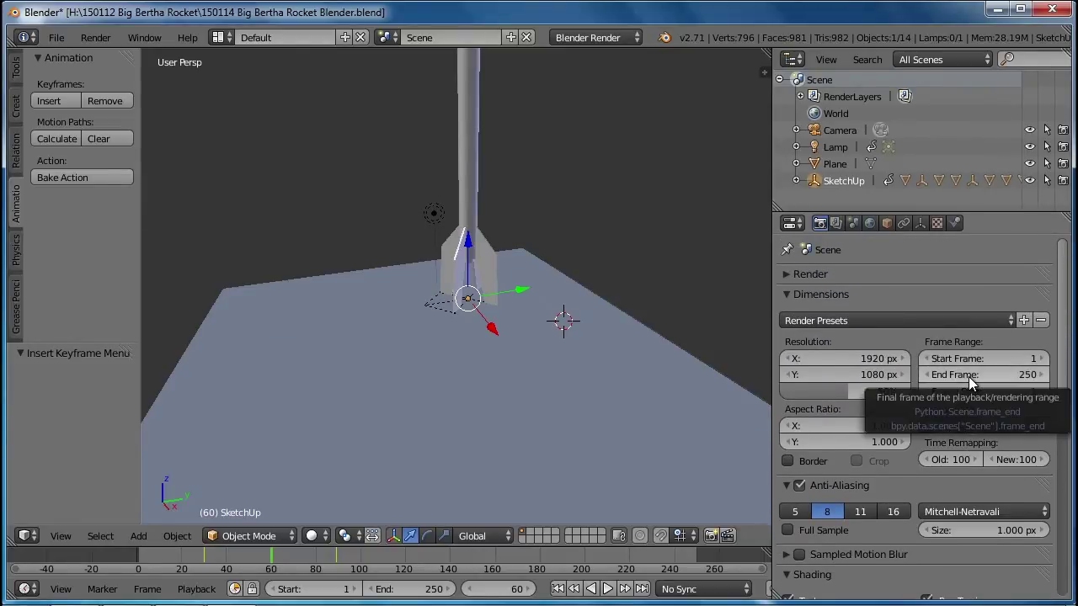
left_click(1032, 375)
type("90")
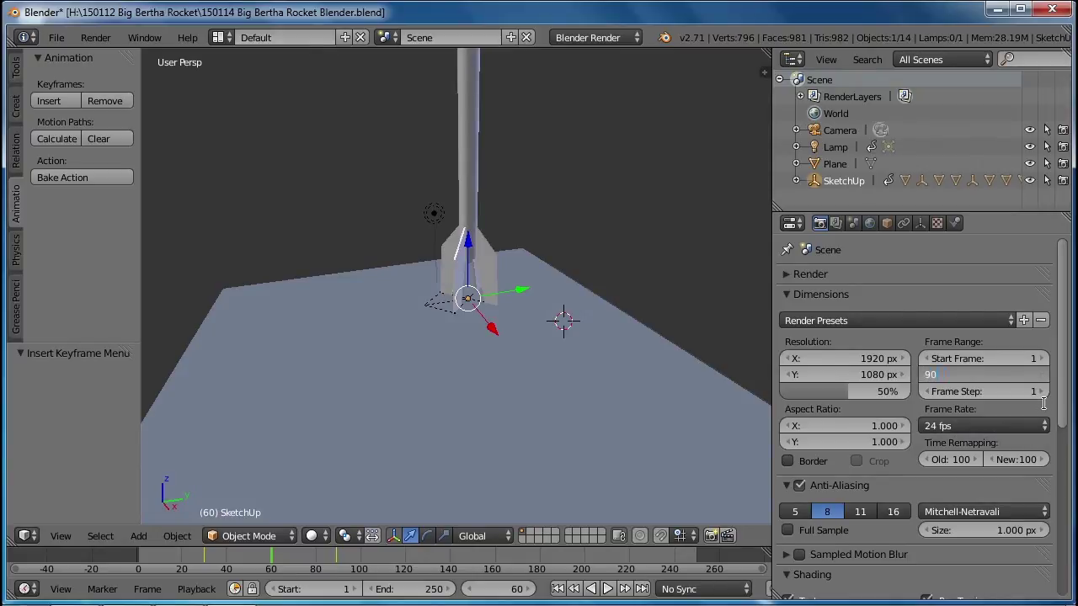
key("Return")
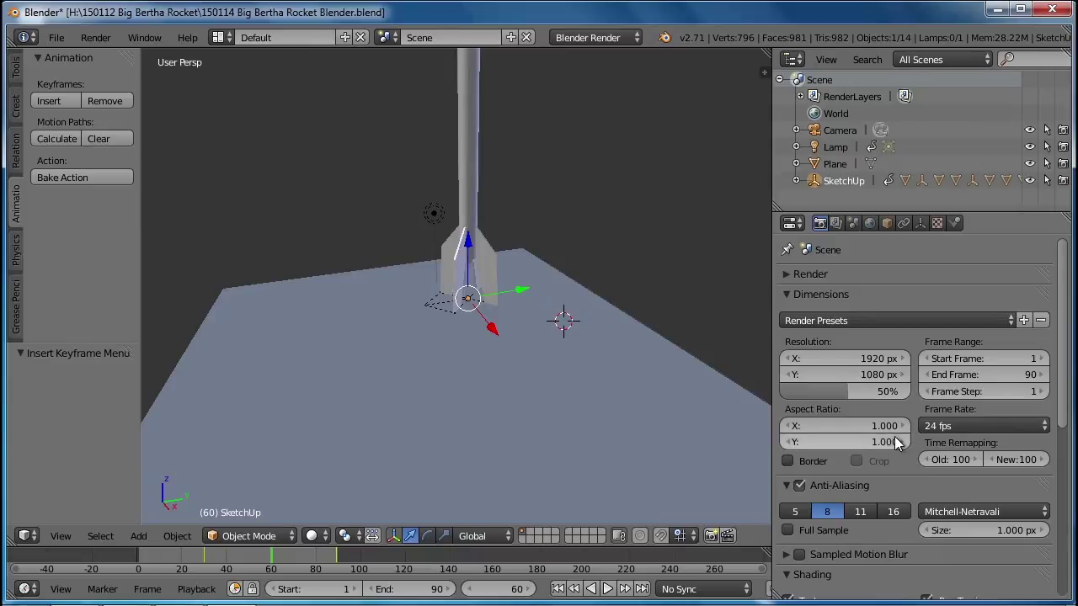
Set the frame rate to 29.97 fps and bring the Output settings into view.
left_click(969, 427)
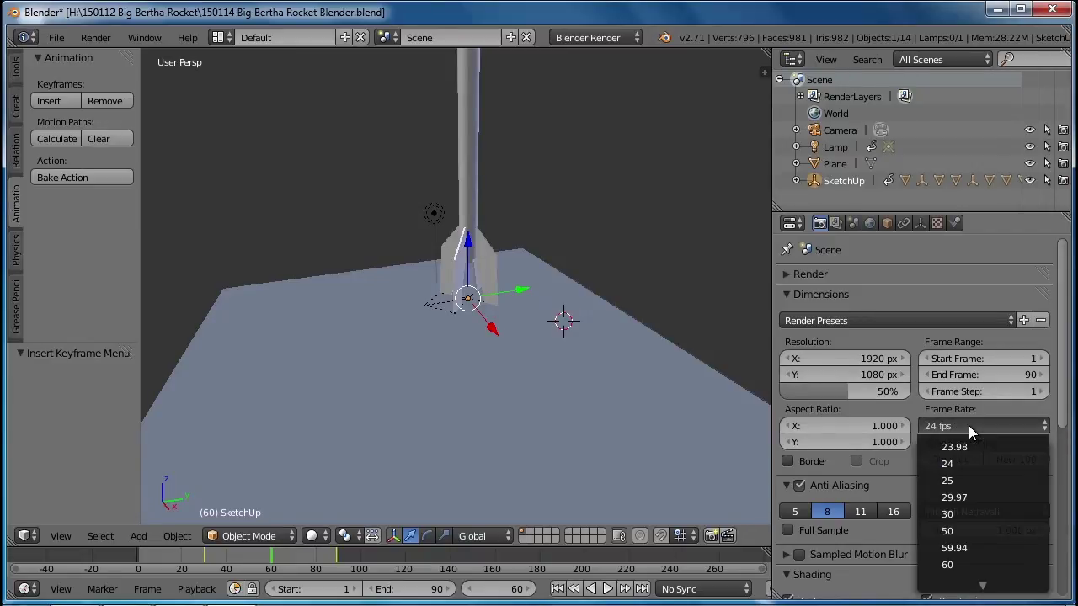
left_click(973, 496)
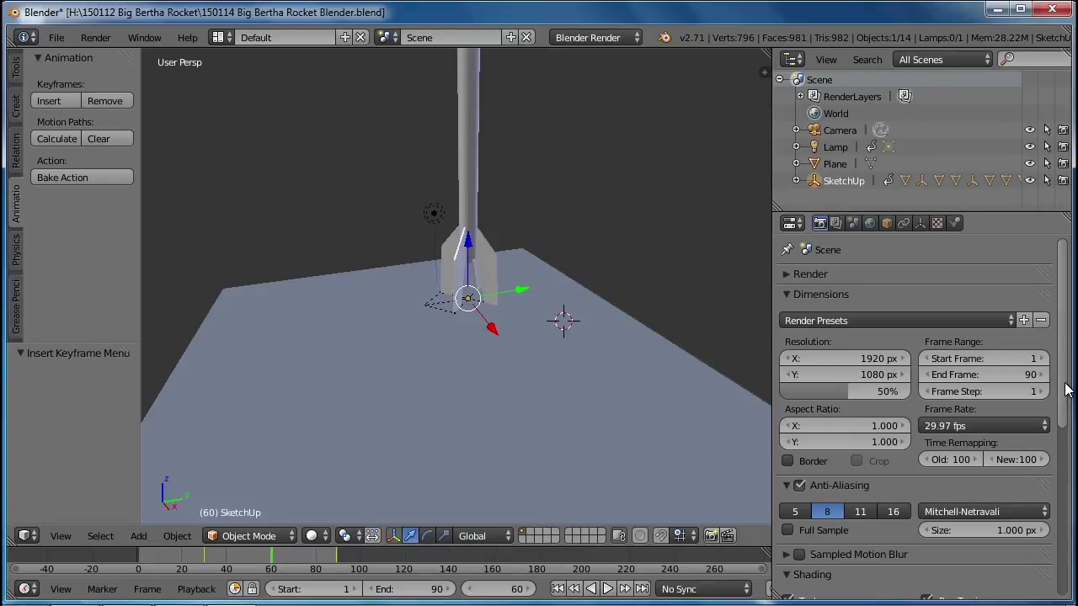
left_click_drag(1065, 390, 1068, 552)
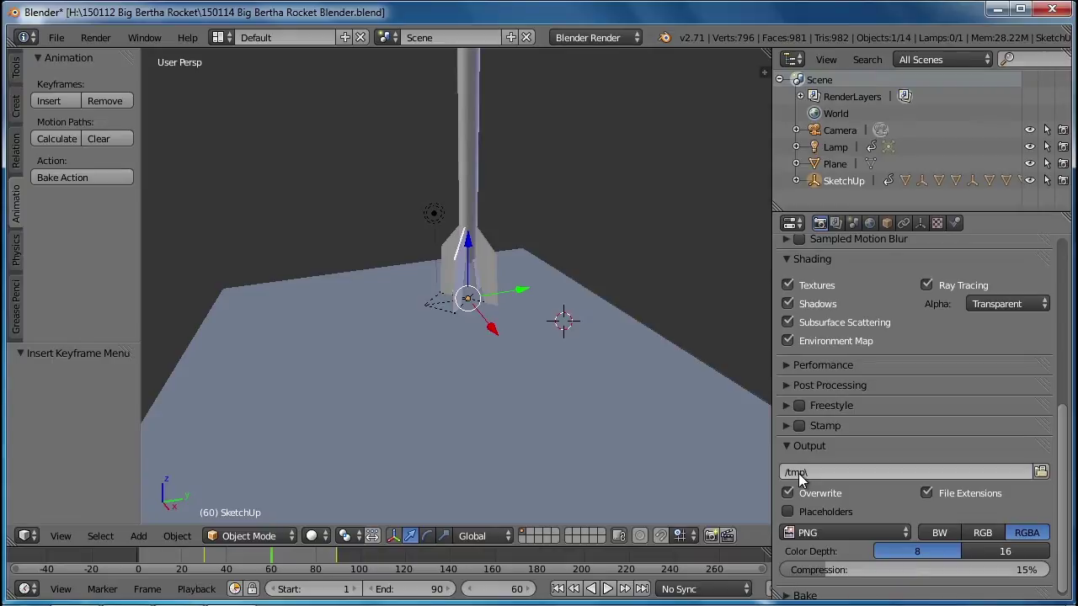
Browse the output path to the 150112 Rocket Renders folder on the D: drive.
left_click(1041, 472)
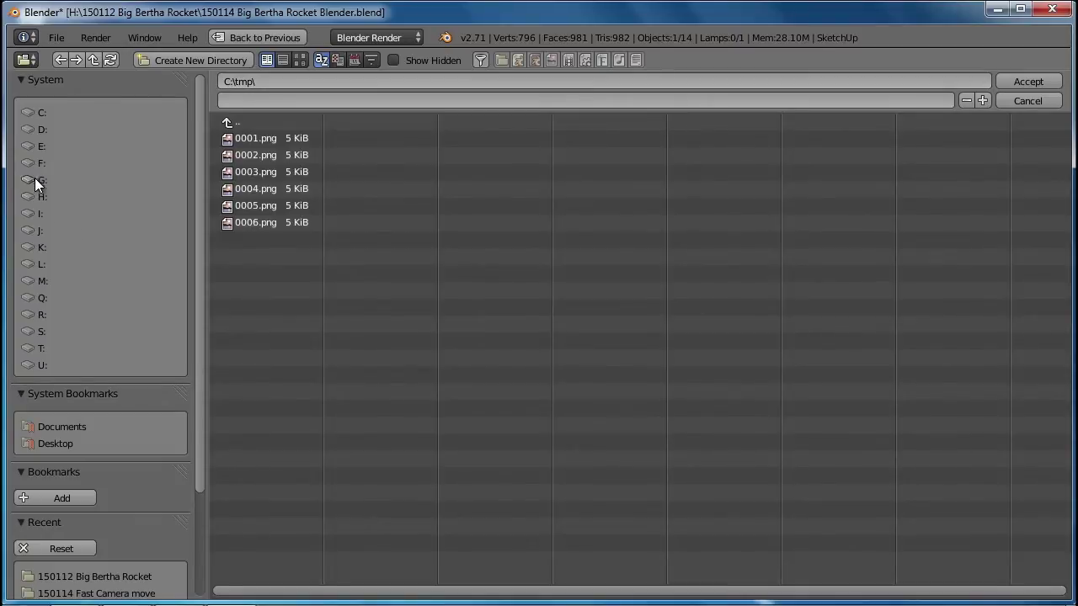
left_click(39, 131)
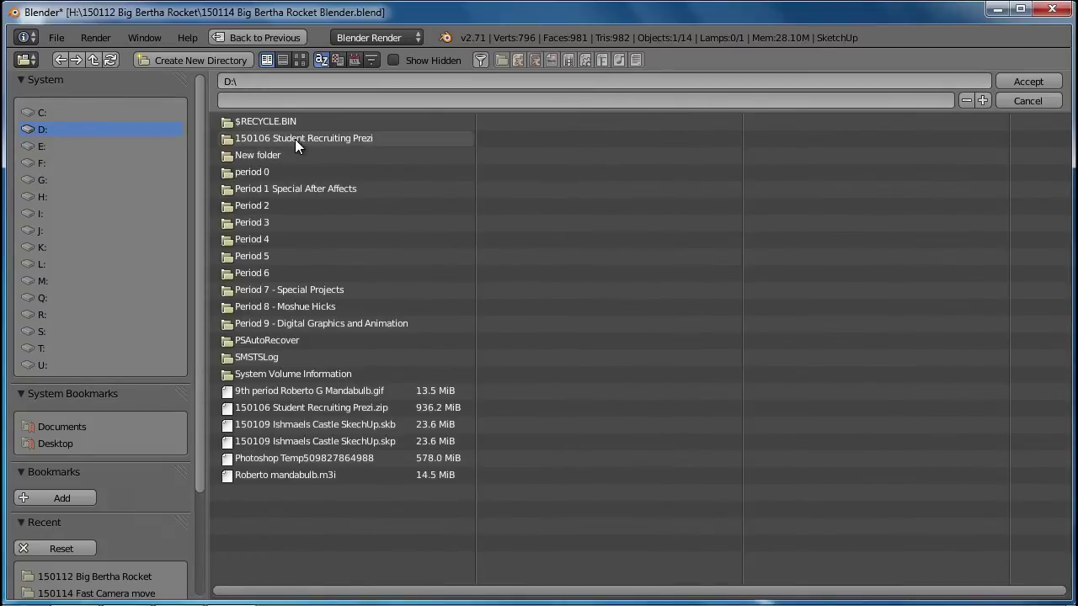
double_click(286, 307)
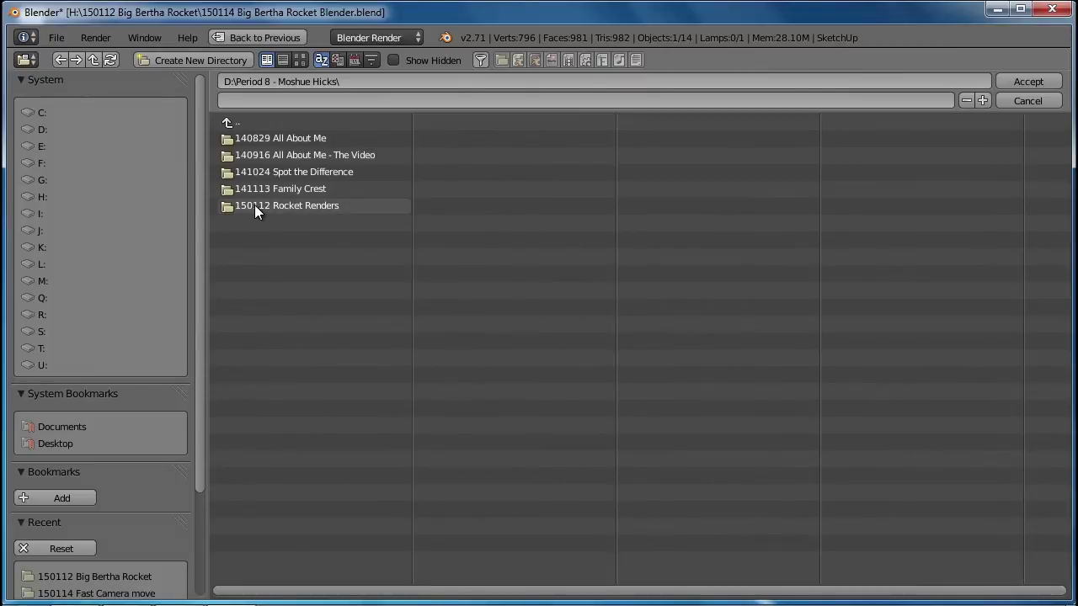
double_click(308, 207)
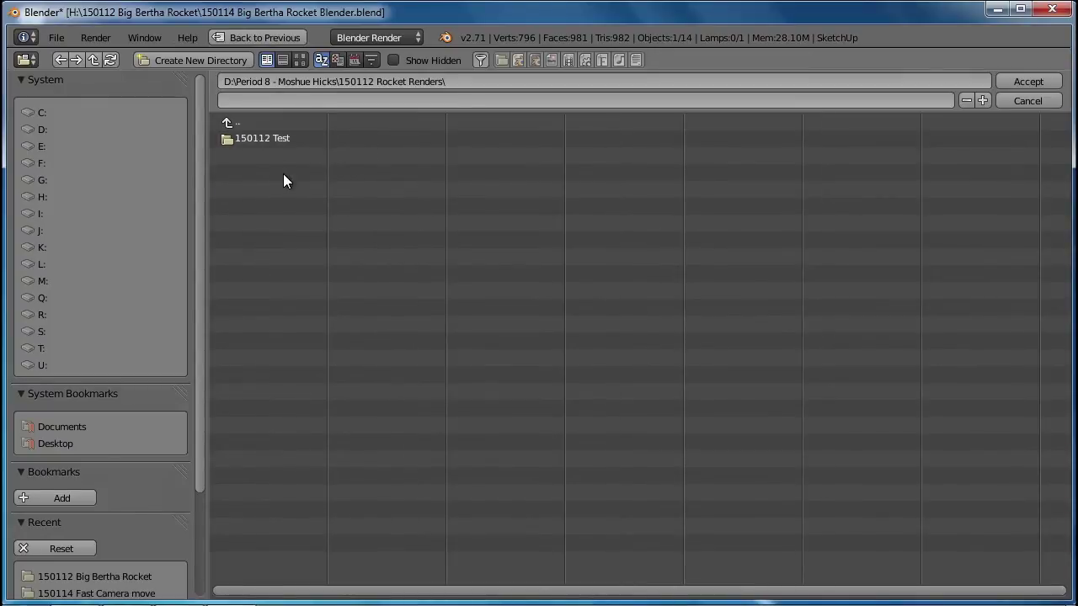
Create the folder '150114 Tutorial Test' and accept it as the render output location.
left_click(170, 60)
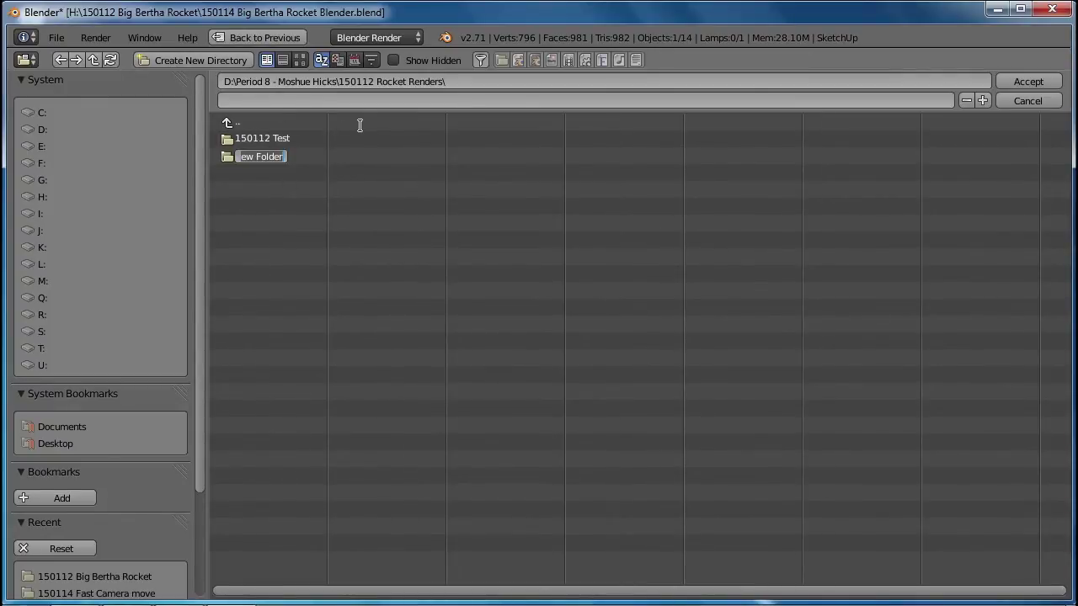
type("150114 T")
type("est")
type("Tuto")
key("Return")
double_click(257, 157)
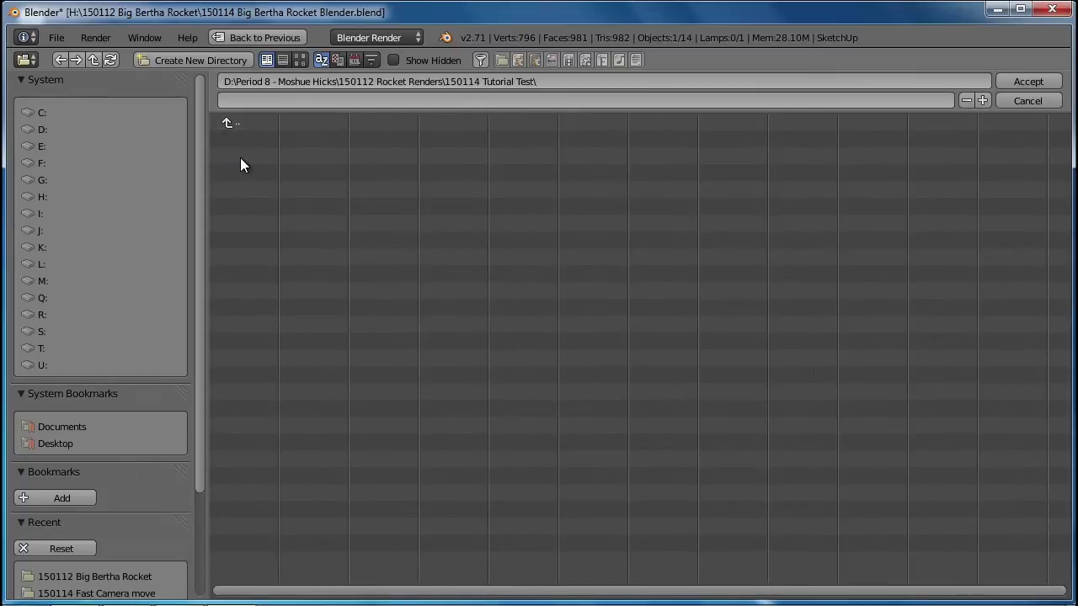
left_click(1019, 81)
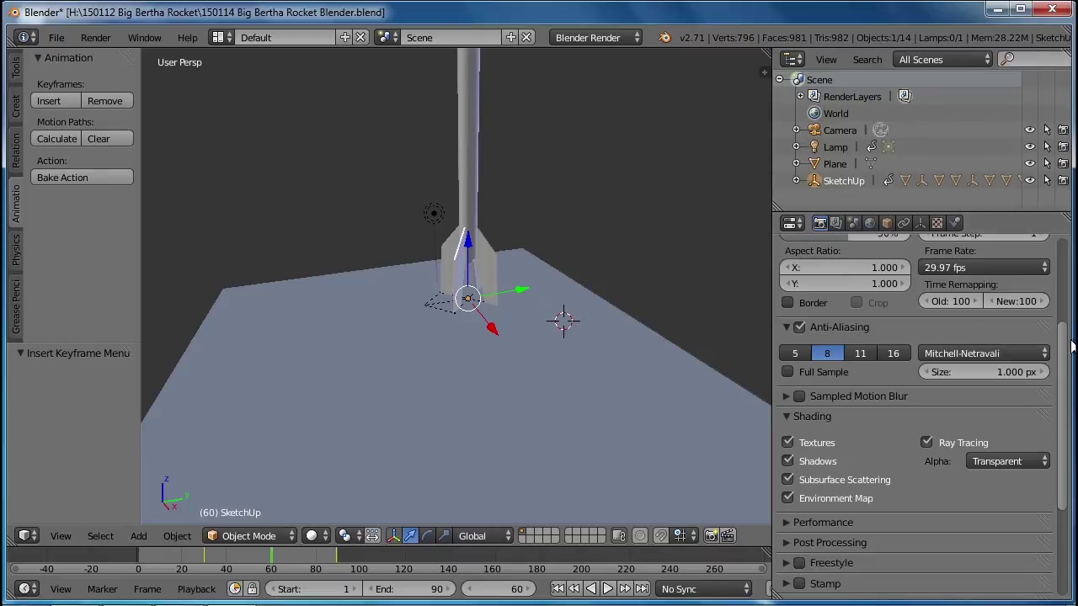
left_click_drag(1069, 350, 1065, 265)
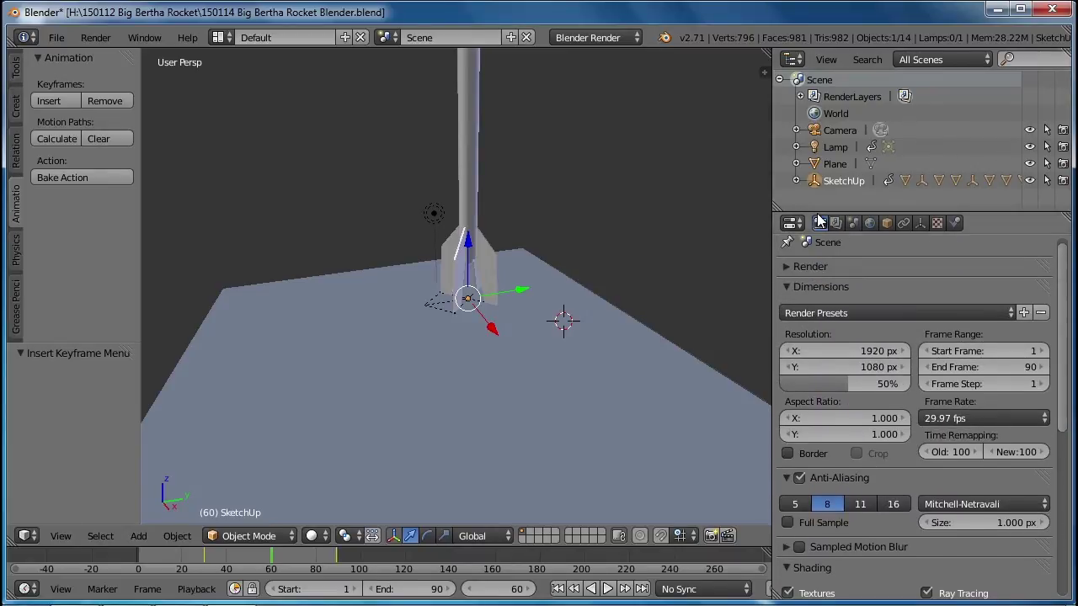
key("F12")
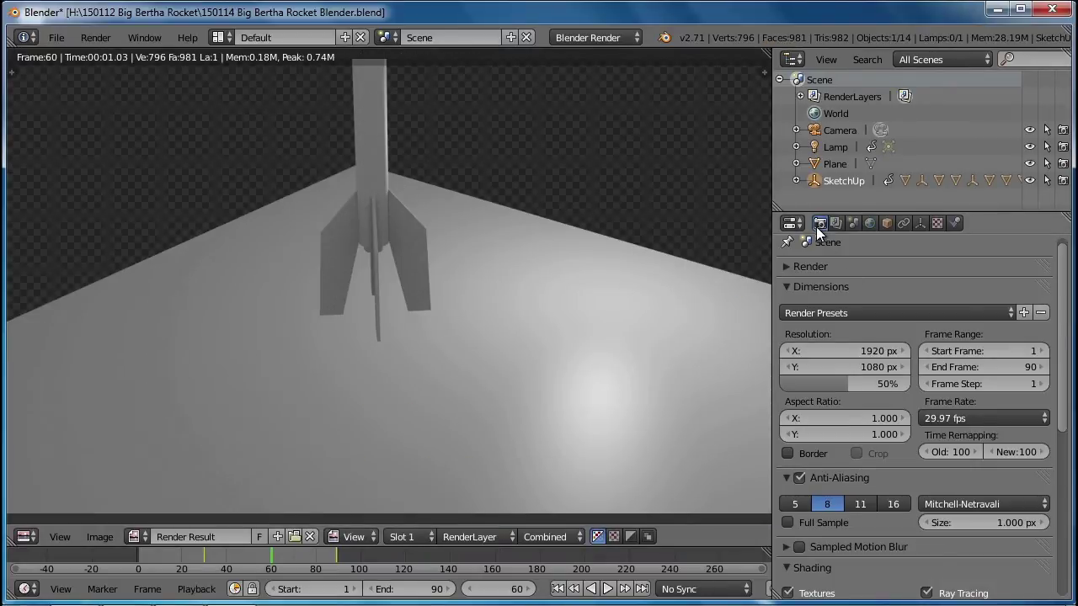
left_click_drag(1063, 307, 1065, 278)
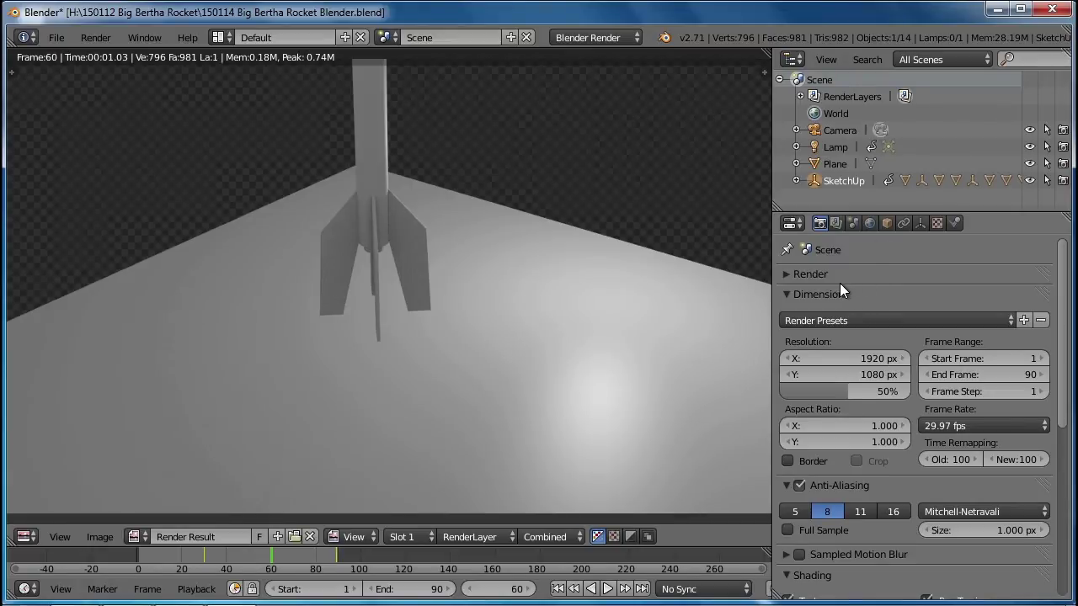
key("Escape")
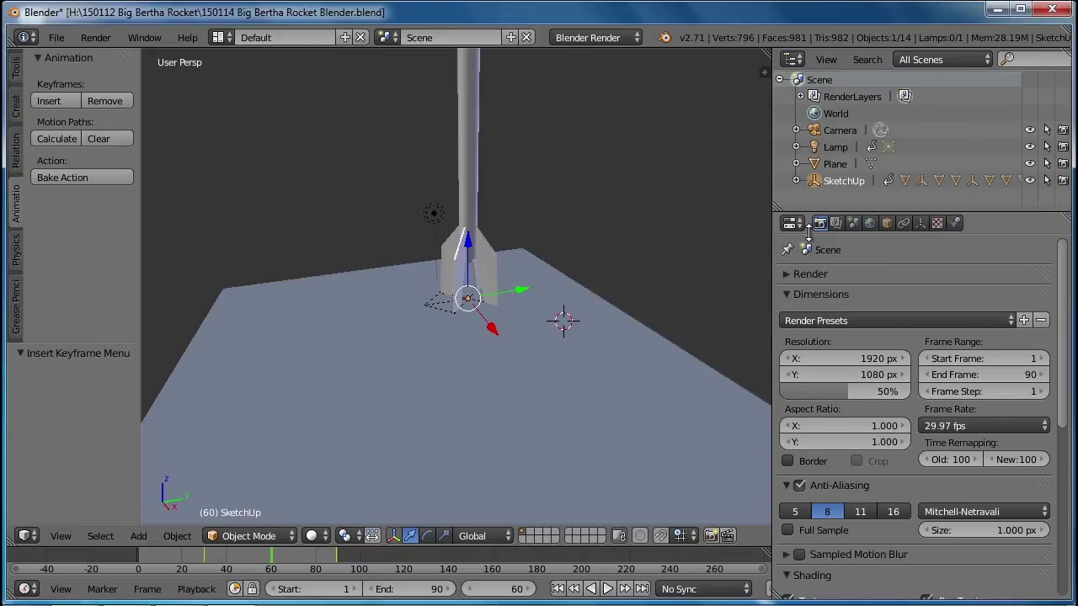
Start rendering the 1–90 frame animation, then open a file browsing window.
left_click(791, 274)
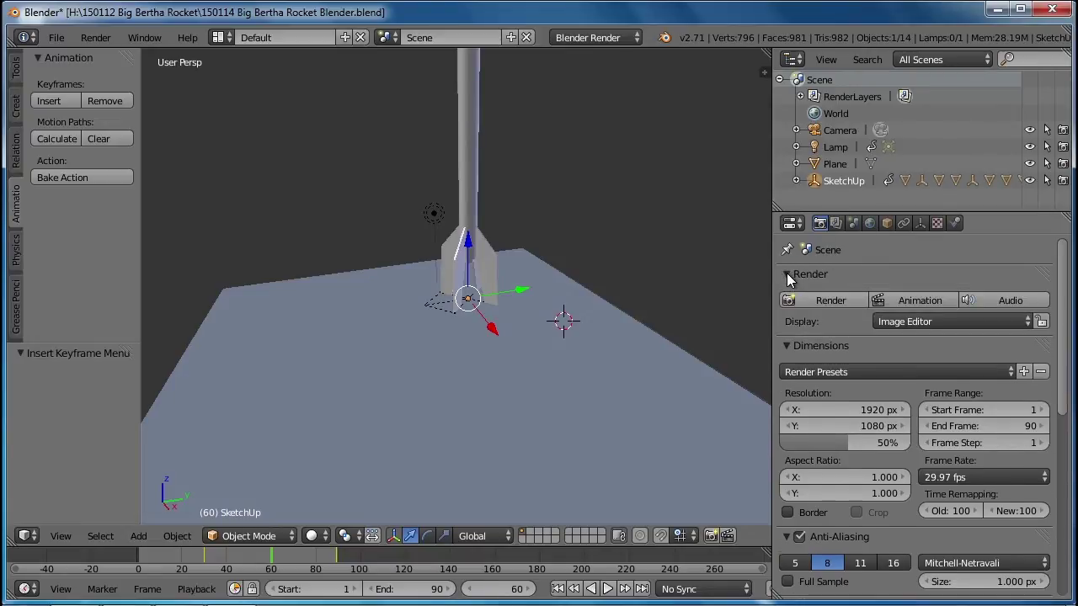
left_click(907, 299)
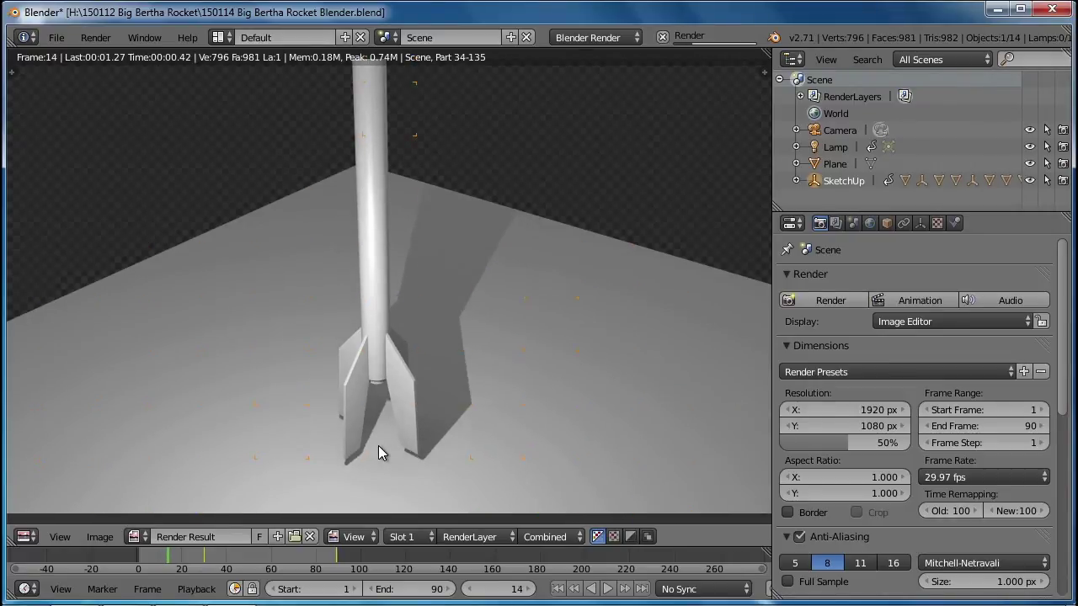
mouse_move(126, 592)
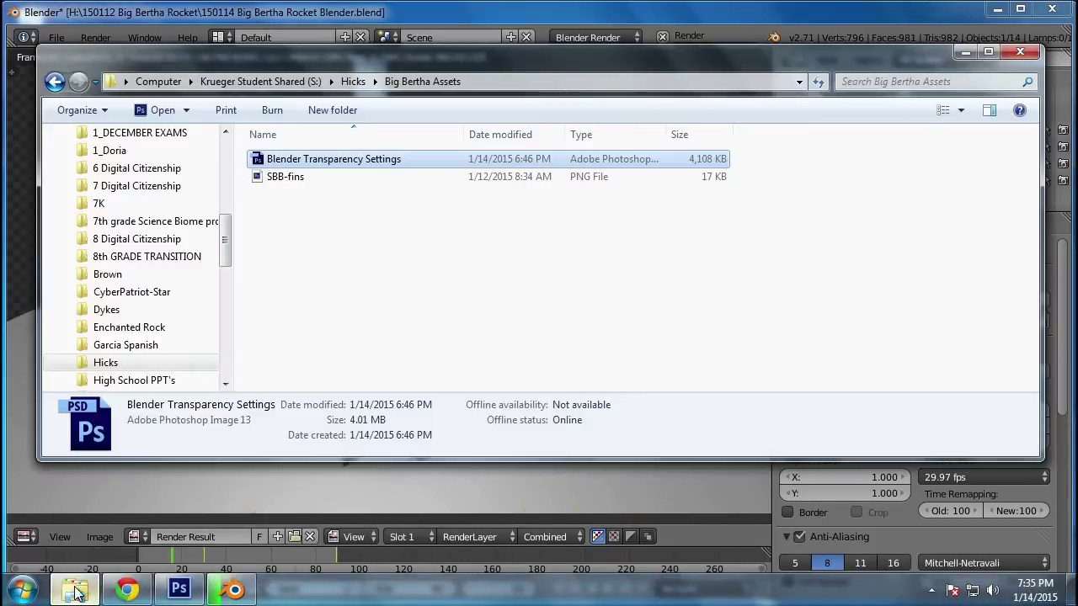
left_click(75, 590)
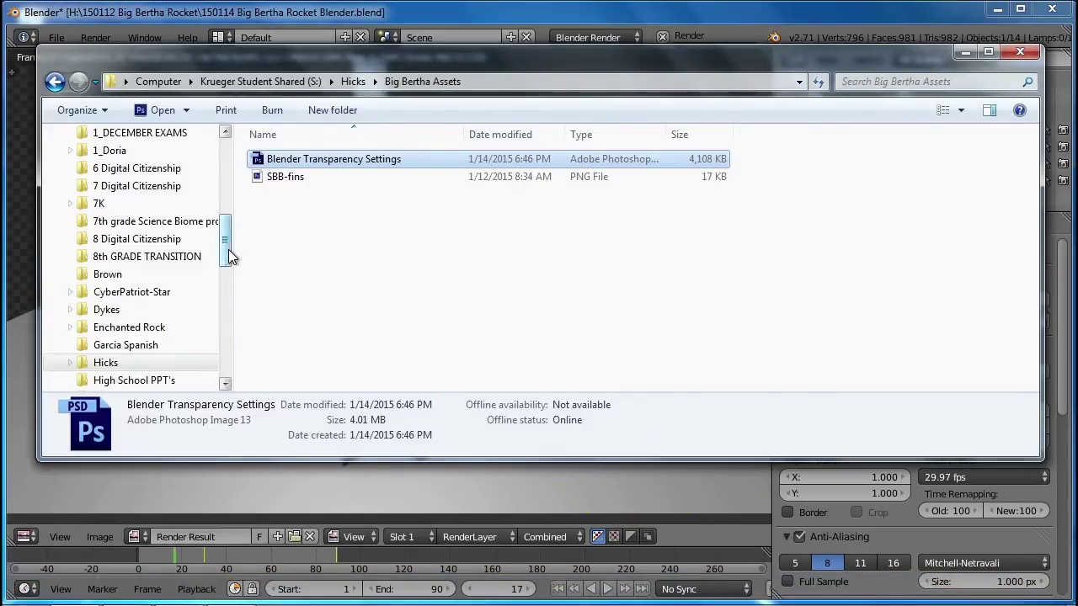
Browse D: to 150112 Rocket Renders > 150114 Tutorial Test and select frame 0001.
left_click_drag(228, 249, 223, 154)
left_click(169, 346)
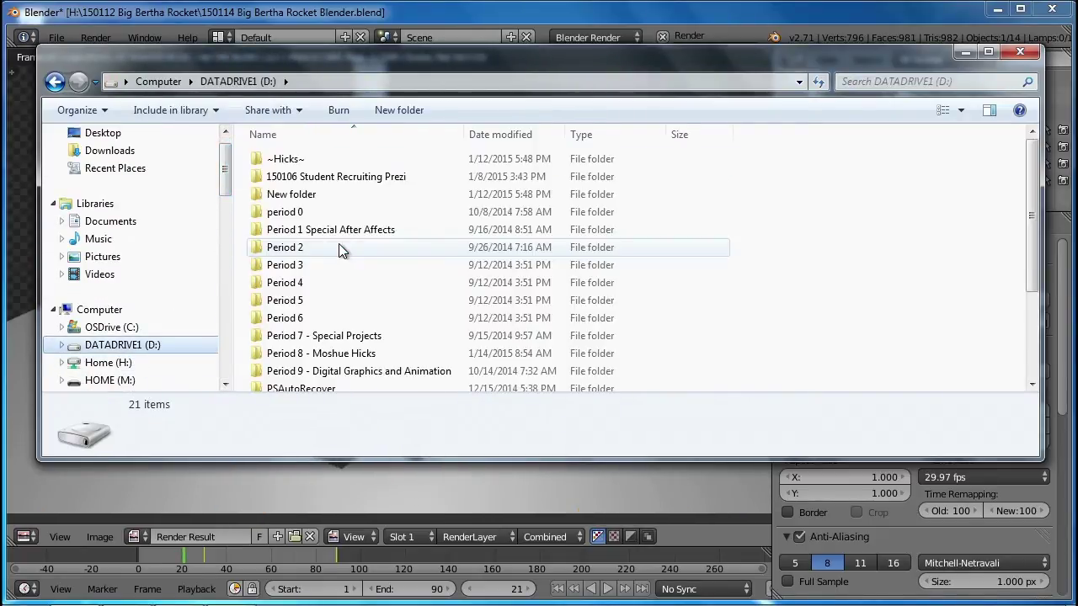
double_click(325, 354)
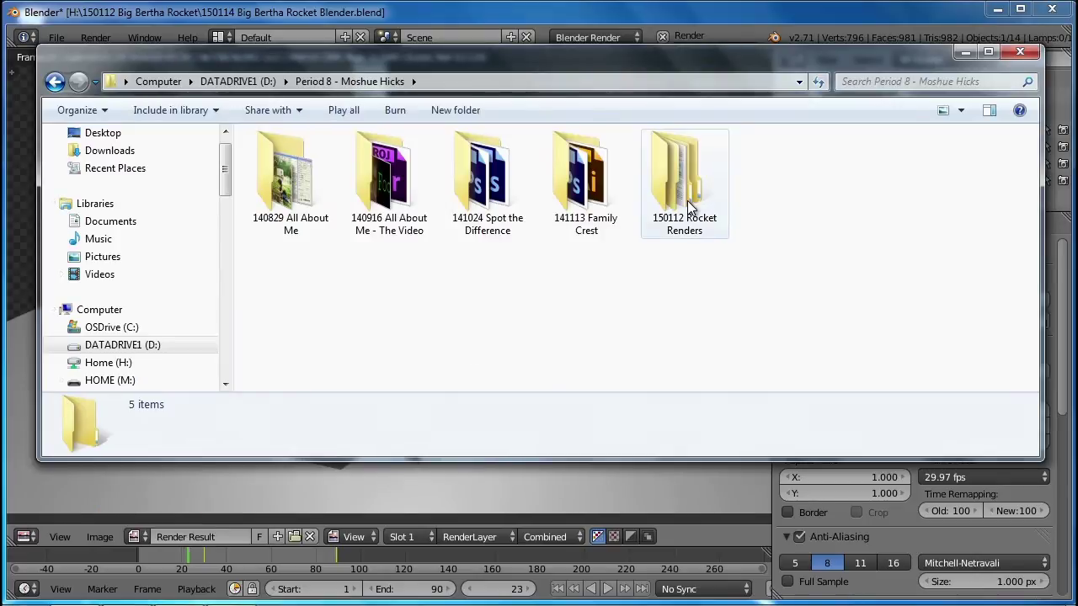
double_click(687, 205)
double_click(362, 182)
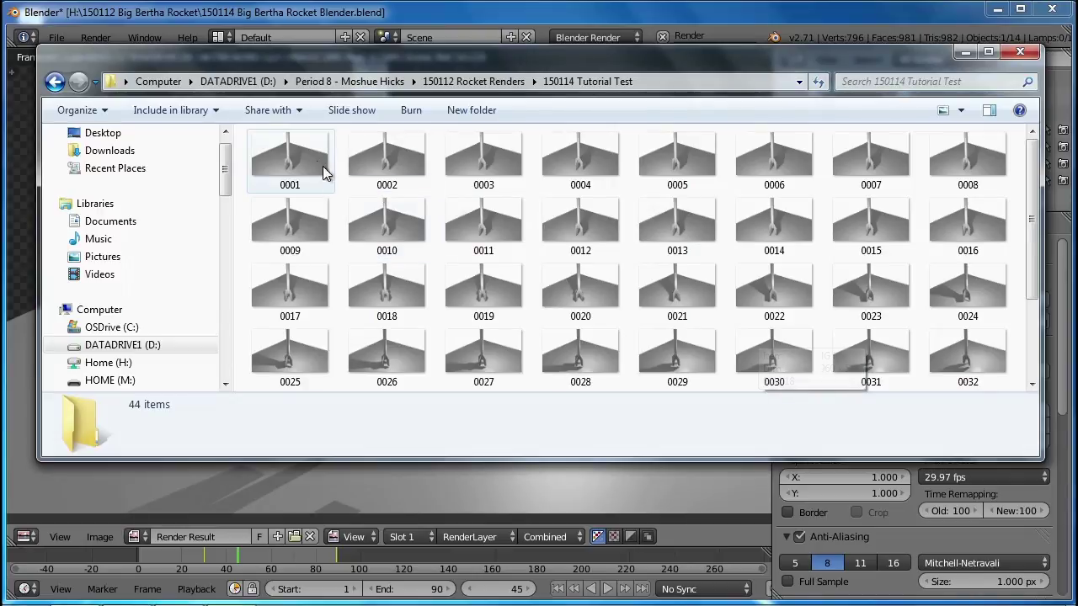
left_click(304, 154)
right_click(304, 154)
left_click(349, 238)
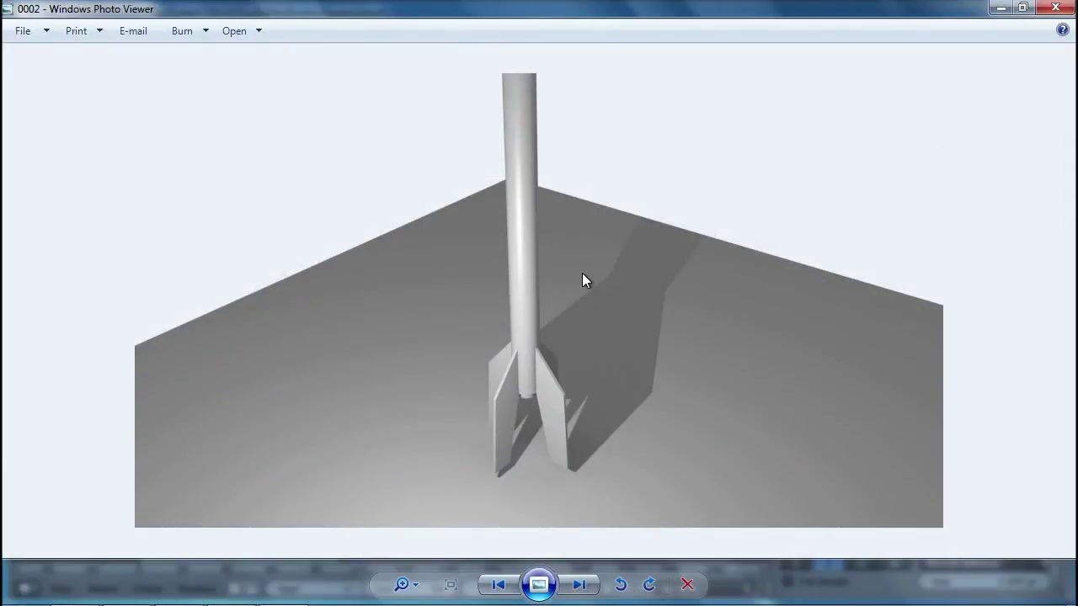
key("Right")
key("Right")
key("Right")
key("Right")
key("Right")
key("Right")
key("Right")
key("Right")
key("Right")
key("Right")
key("Right")
key("Right")
key("Right")
key("Right")
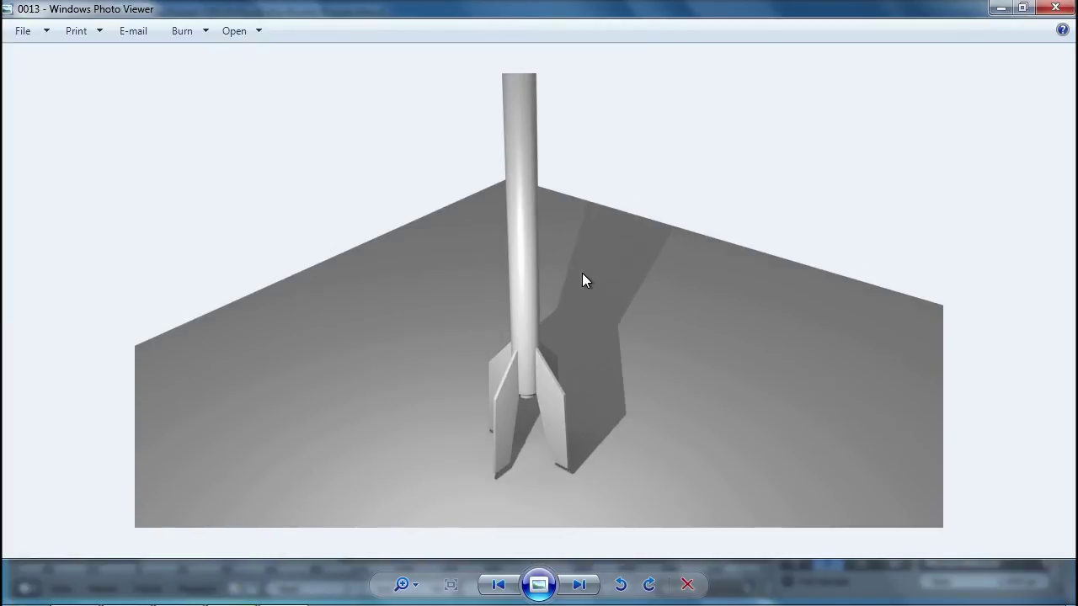
key("Right")
key("Right")
key("Right")
key("Right")
key("Right")
key("Right")
key("Right")
key("Right")
key("Right")
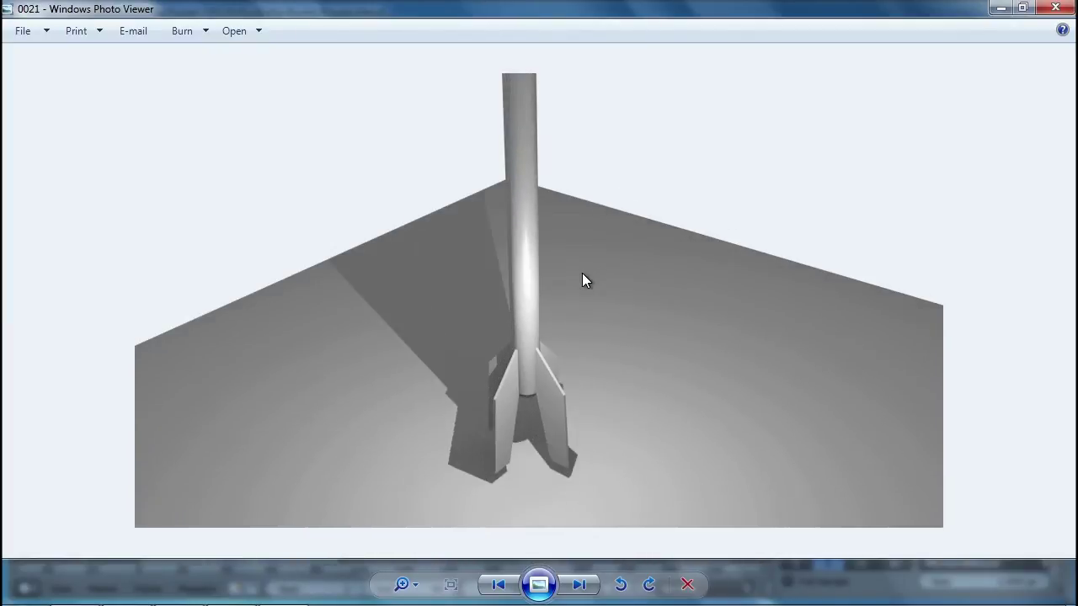
key("Right")
key("Right")
key("Right")
key("Right")
key("Right")
key("Right")
key("Right")
key("Right")
key("Right")
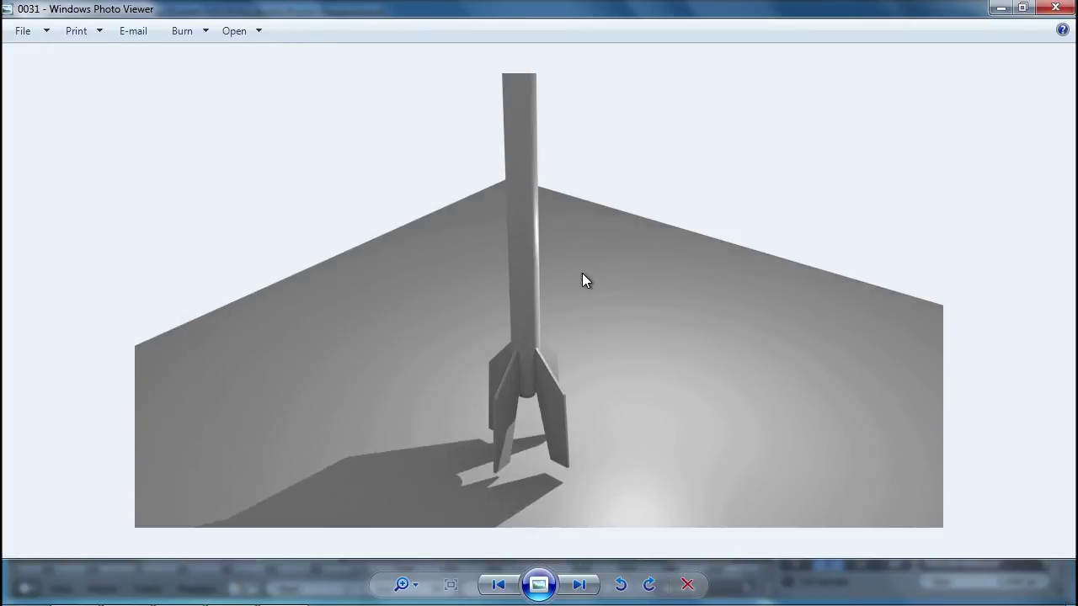
key("Right")
key("Right")
key("Right")
key("Right")
key("Right")
key("Right")
key("Right")
key("Right")
key("Right")
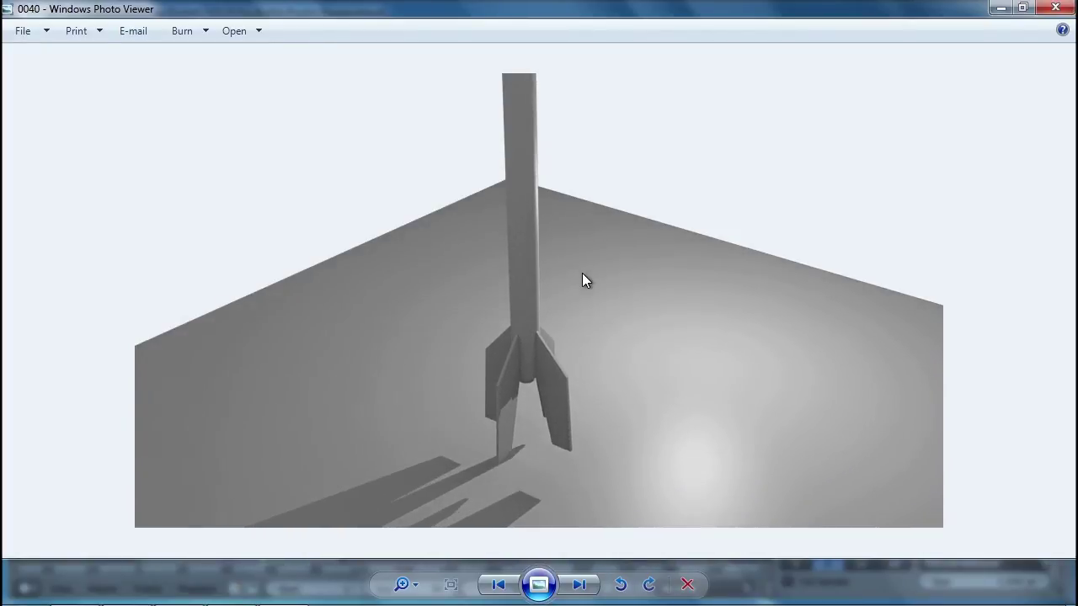
key("Right")
key("Right")
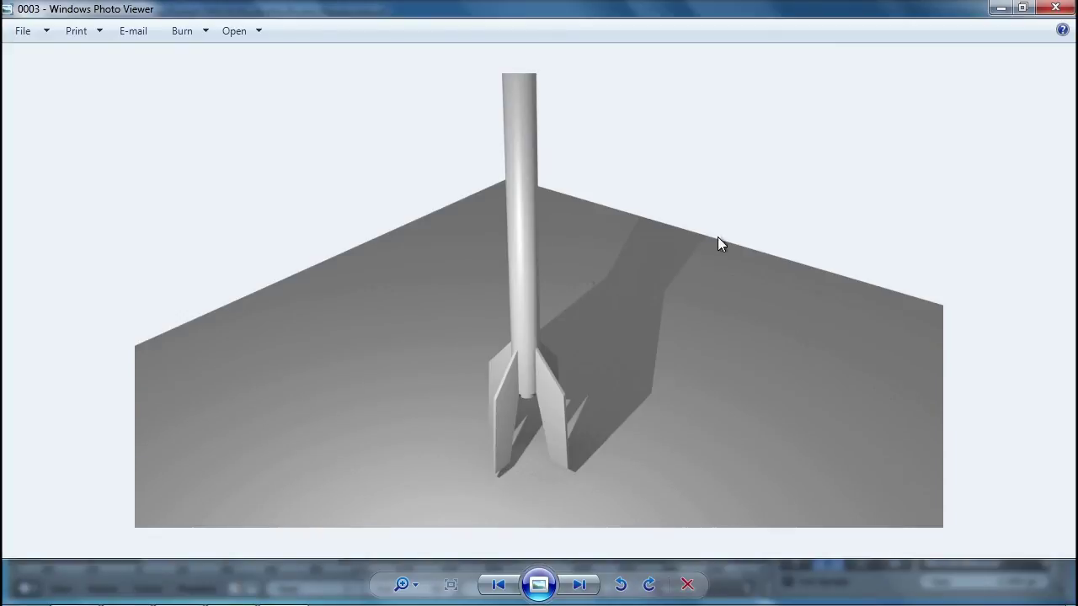
left_click(1054, 7)
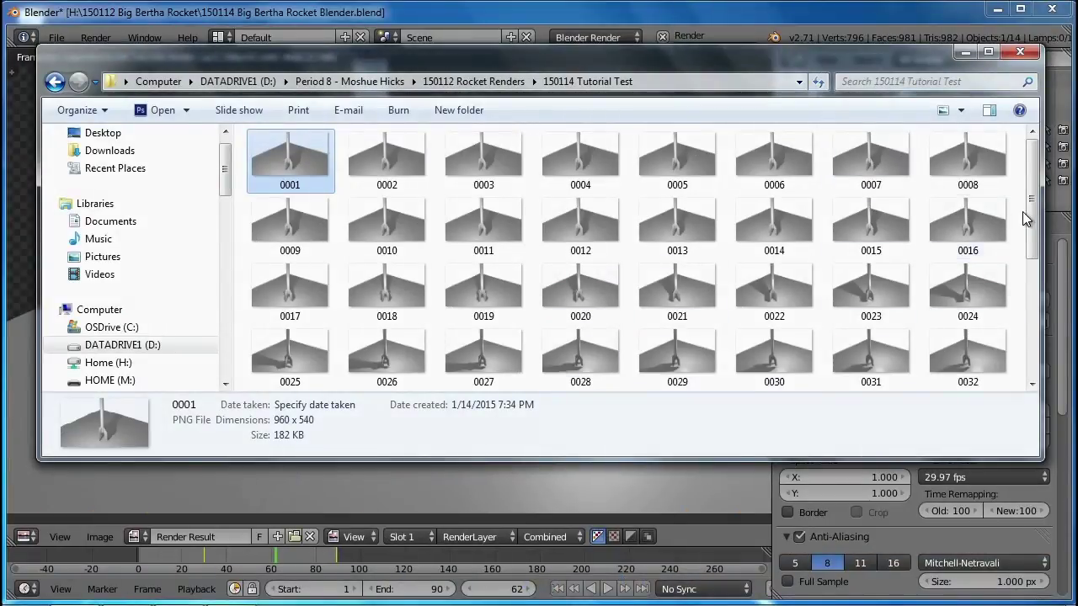
left_click_drag(1034, 210, 1019, 343)
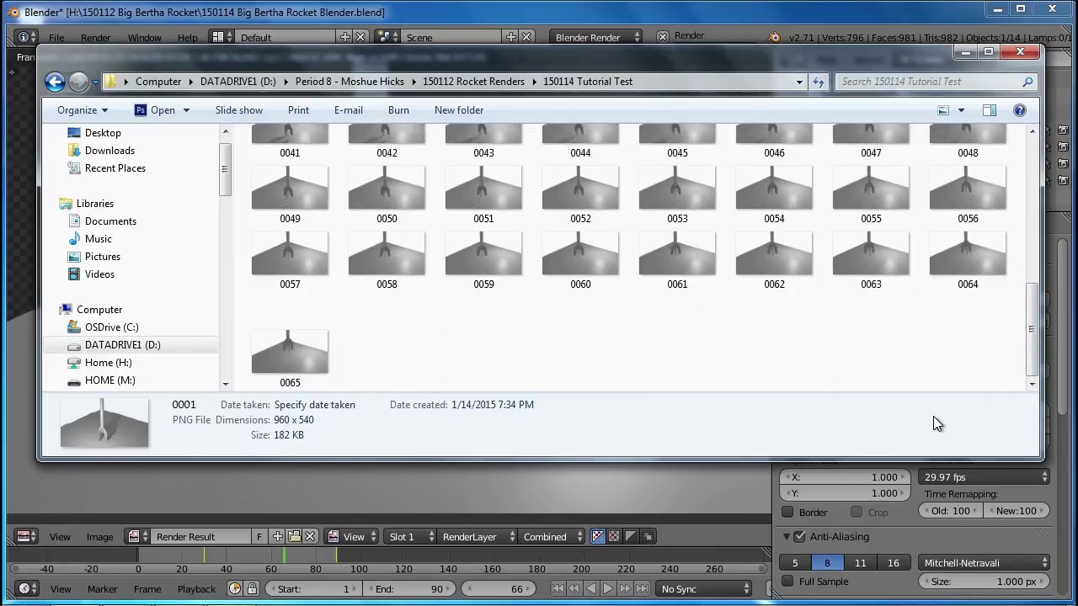
right_click(495, 261)
left_click(535, 297)
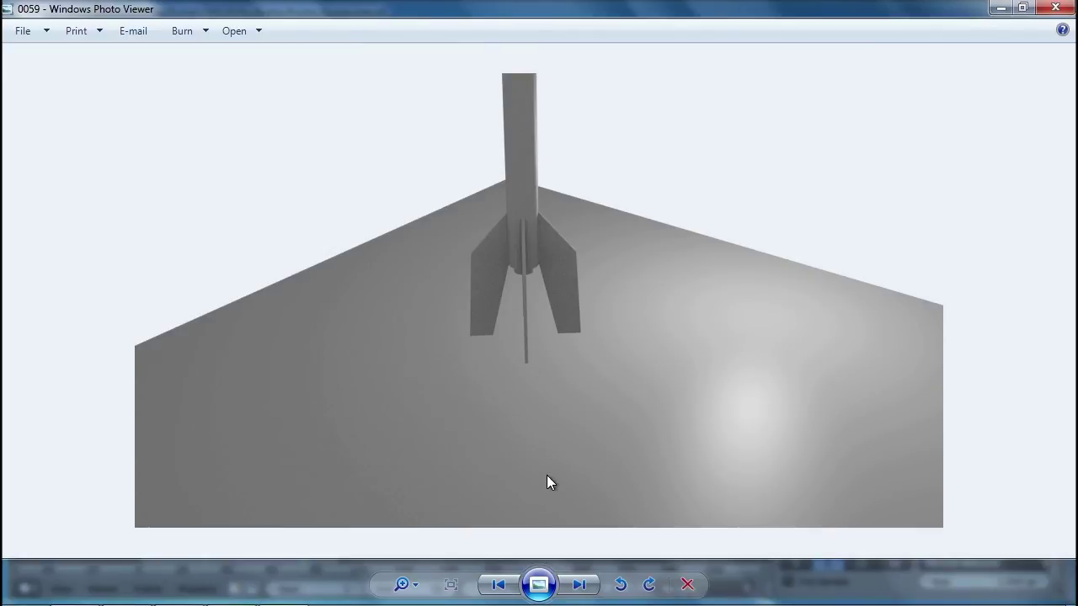
left_click(1071, 9)
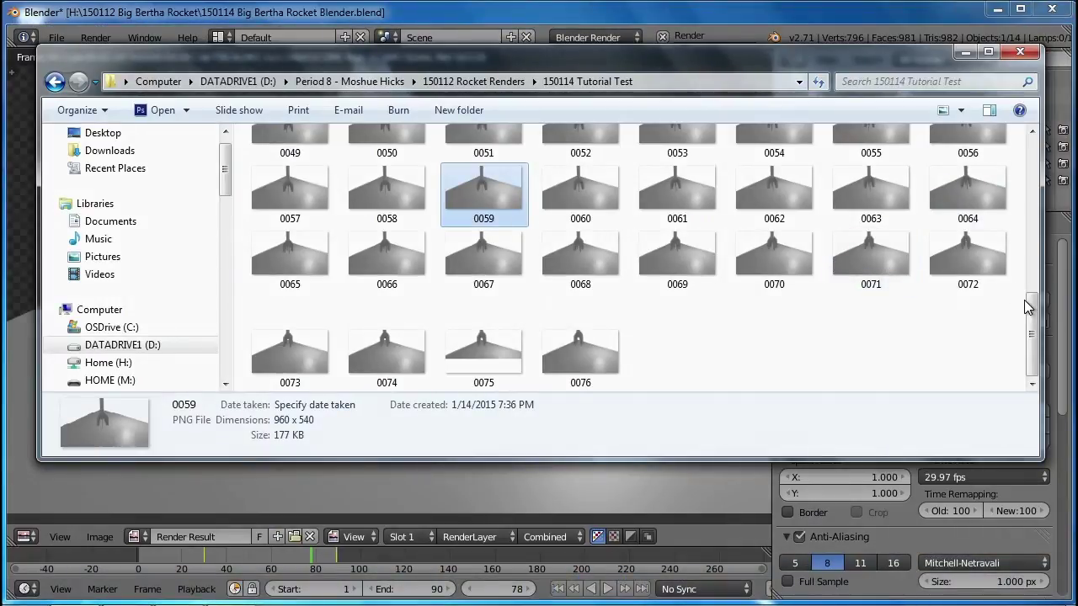
left_click_drag(1033, 302, 1026, 153)
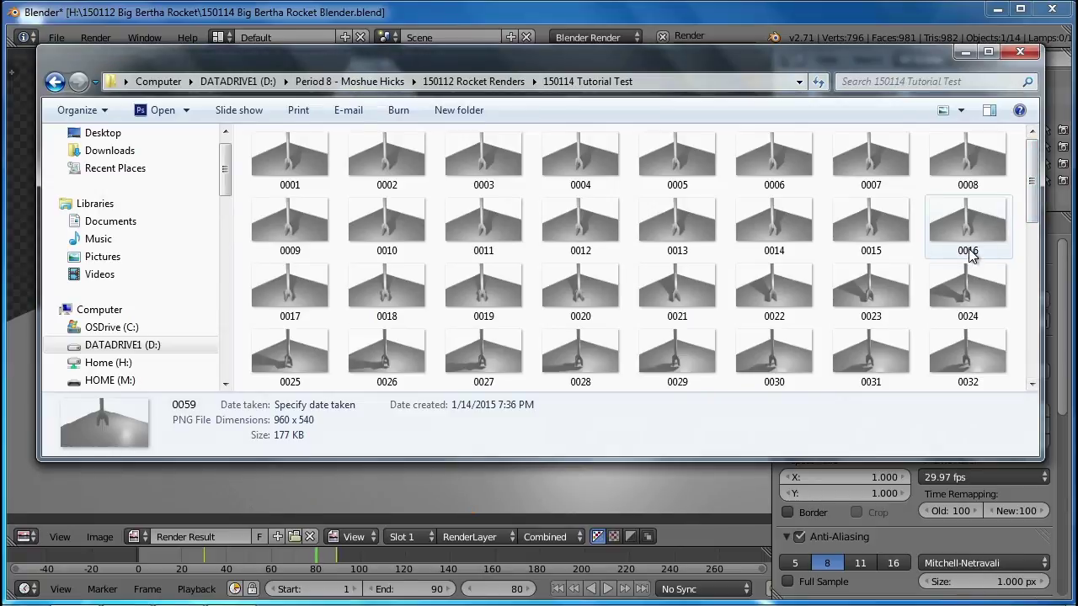